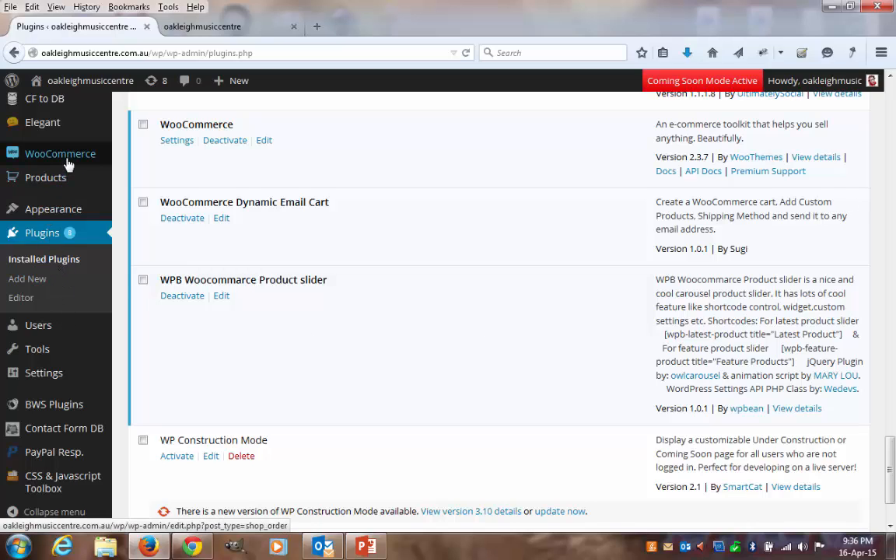
- Open the WooCommerce settings in a new browser tab and switch to that tab
mouse_move(63, 151)
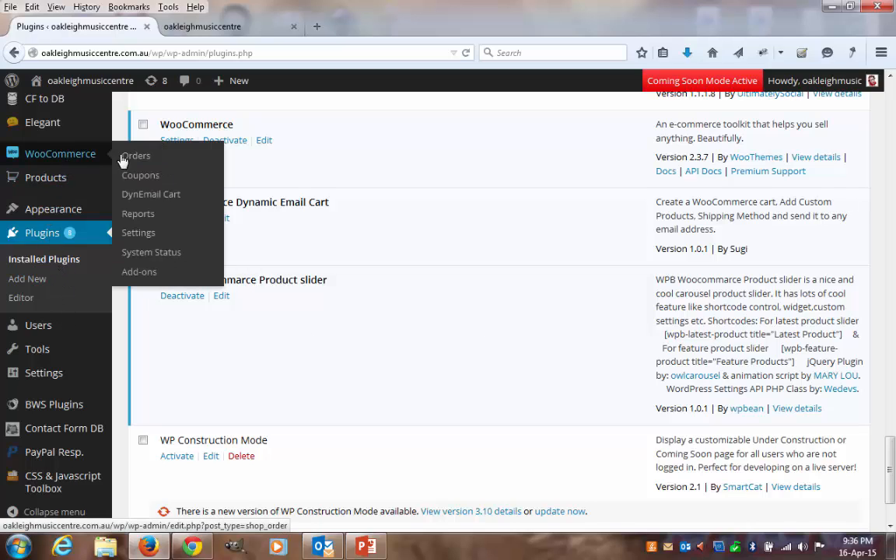
right_click(140, 234)
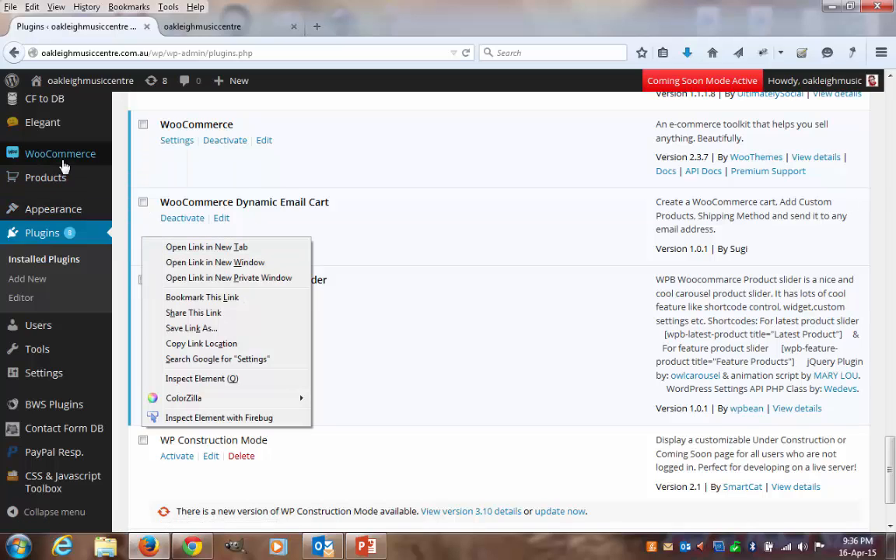
mouse_move(62, 160)
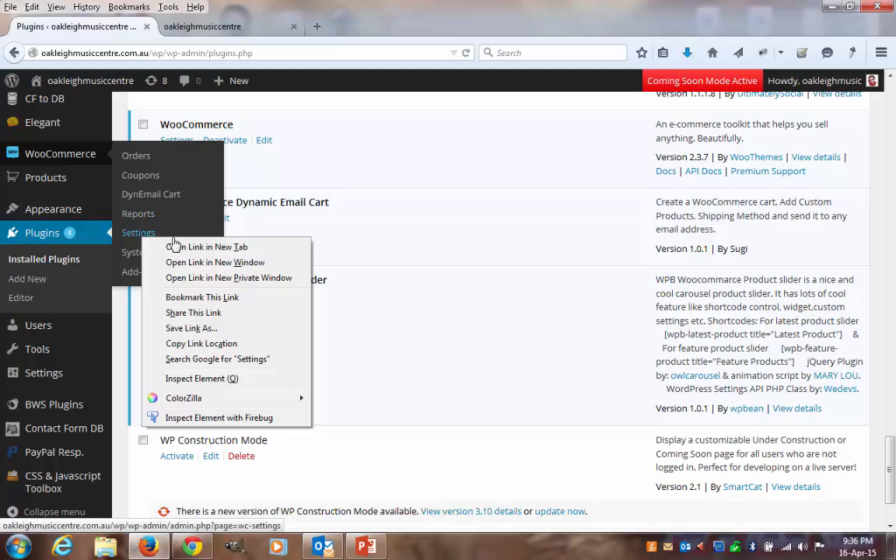
click(180, 247)
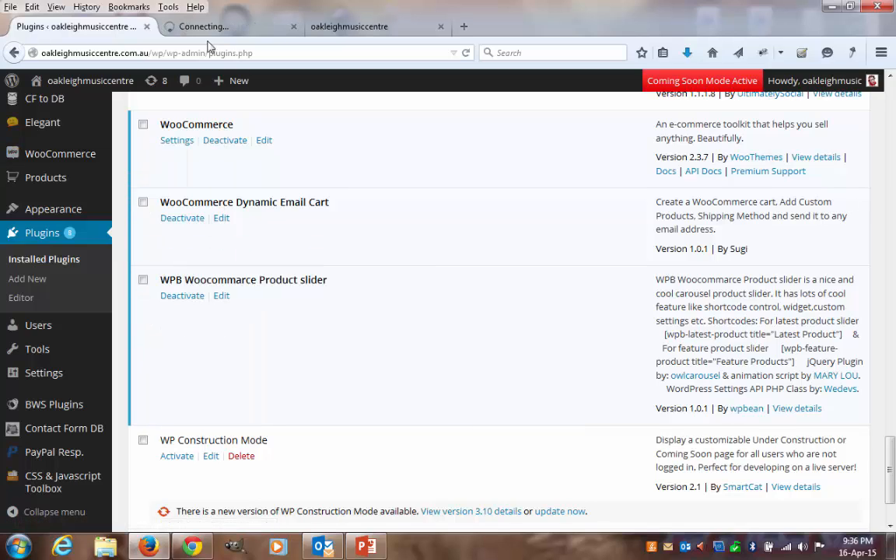
click(208, 25)
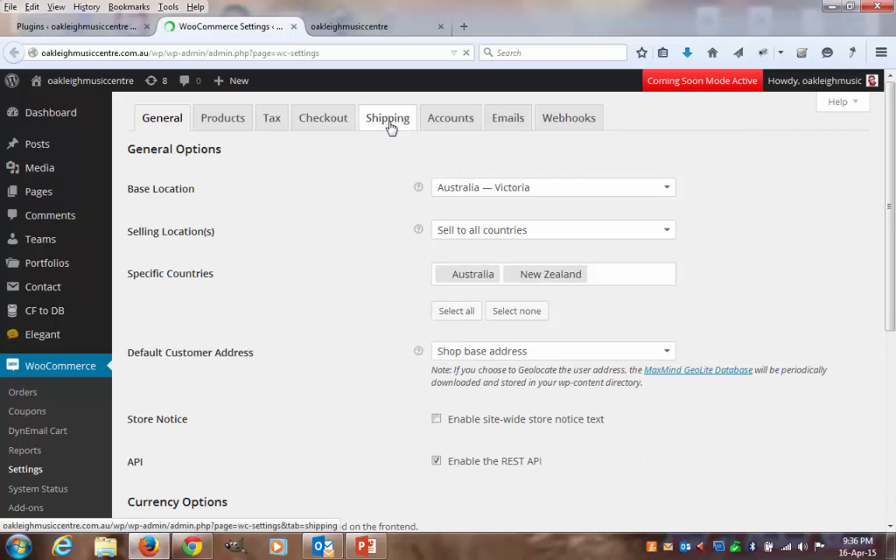
- Review the Dyn Flat Rate shipping method's options in the WooCommerce settings and close that browser tab
click(389, 121)
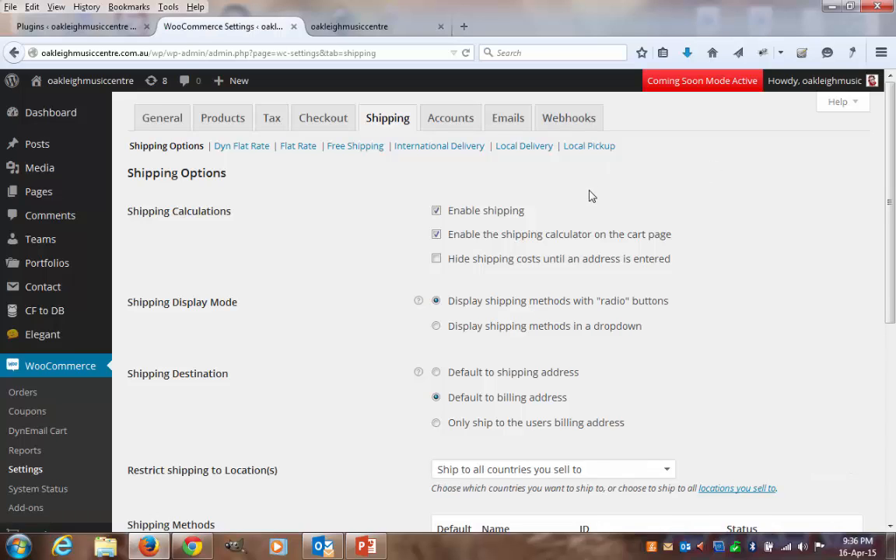
click(249, 155)
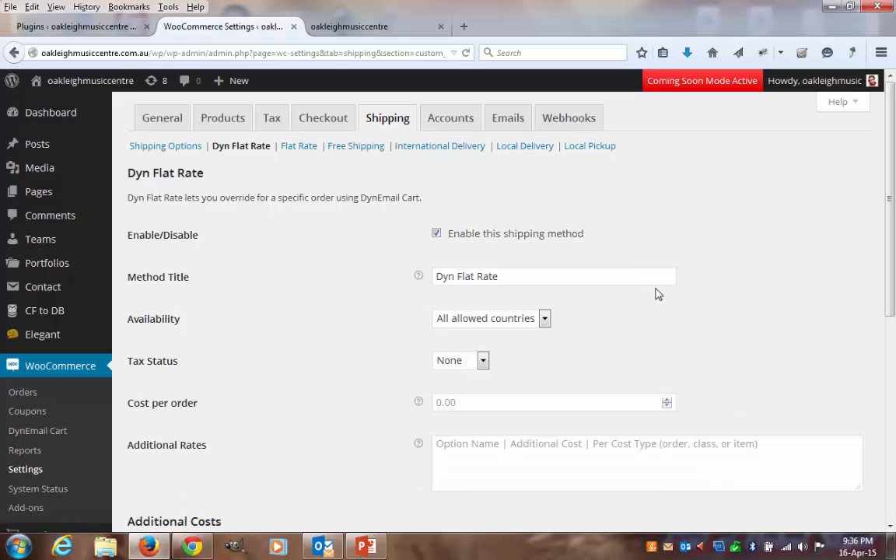
scroll(657, 292, down, 4)
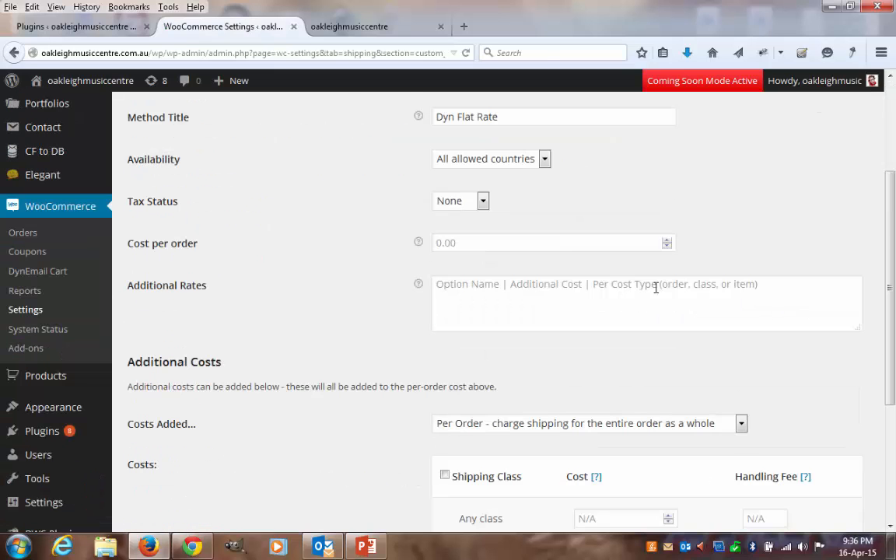
scroll(656, 288, up, 4)
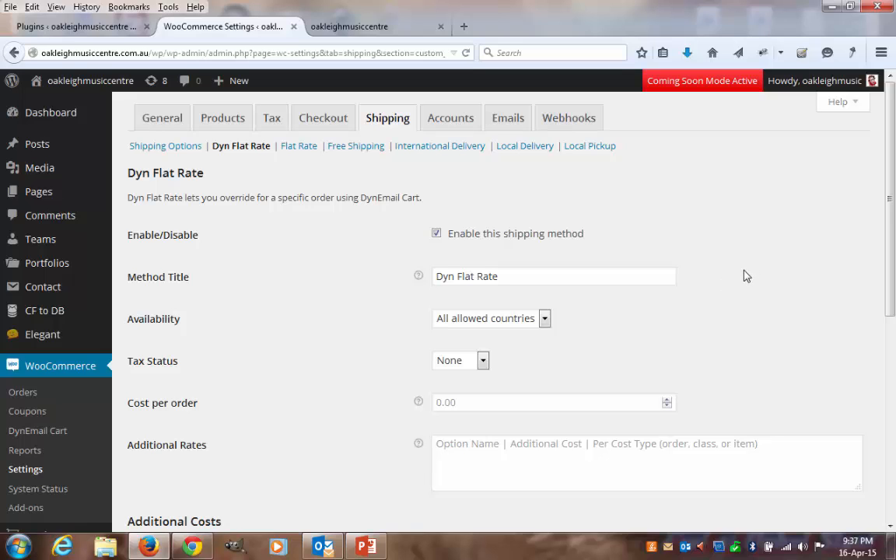
scroll(745, 278, down, 4)
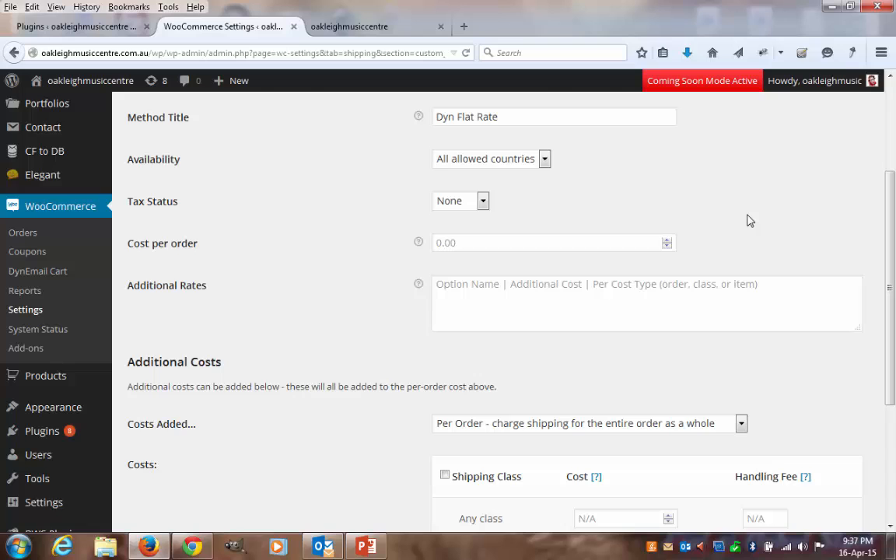
scroll(732, 234, up, 4)
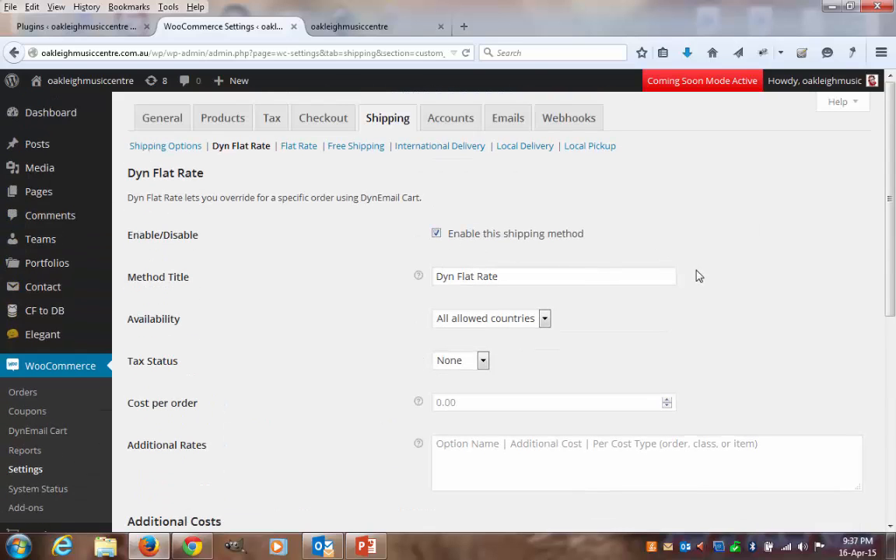
click(294, 28)
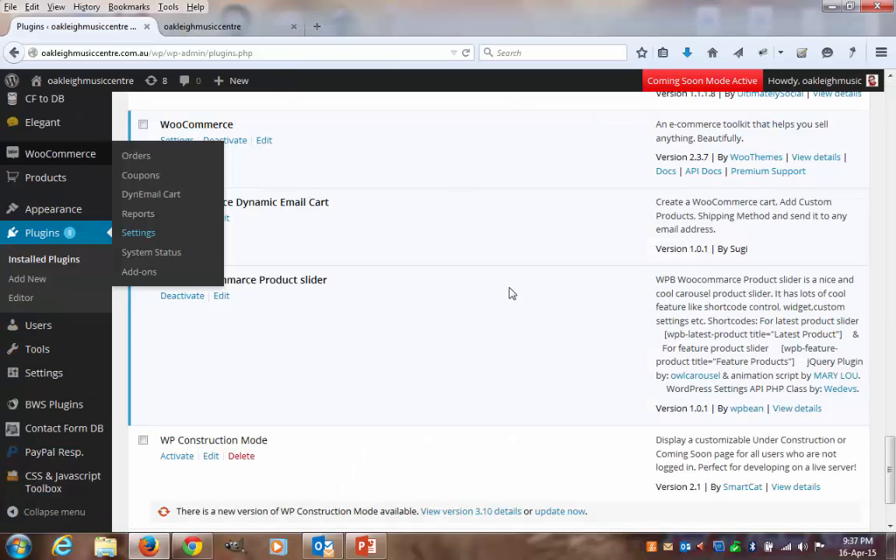
- Open the DynEmail Cart page and examine its product, shipping, landing page, email and cart URL sections
click(154, 203)
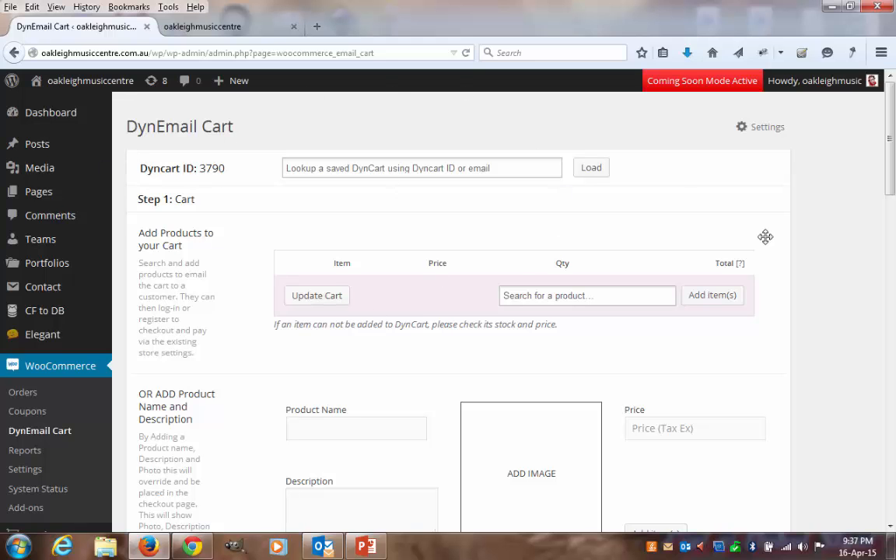
scroll(802, 312, down, 10)
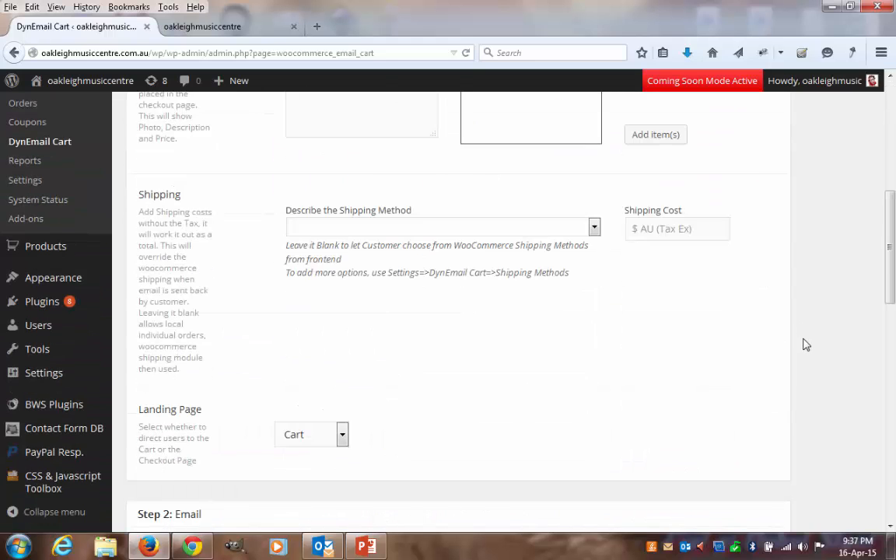
scroll(807, 344, down, 5)
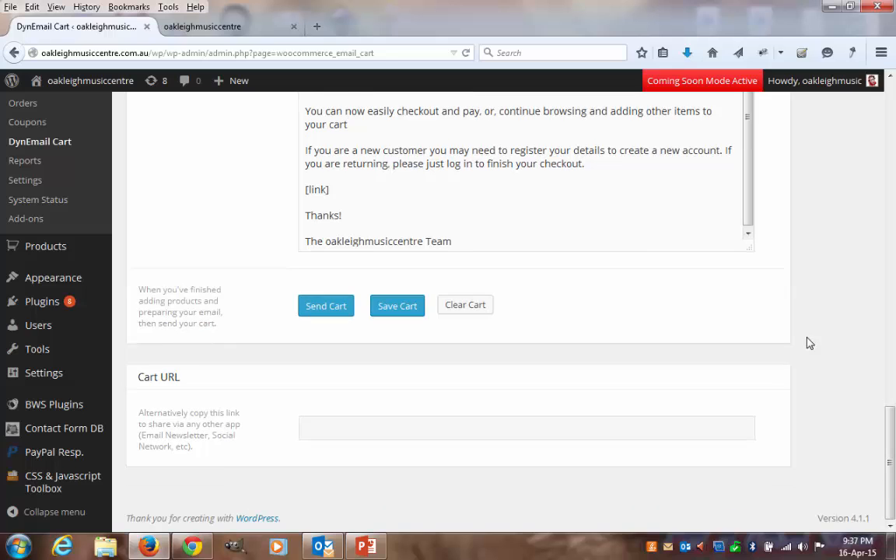
scroll(809, 343, up, 4)
scroll(809, 343, up, 10)
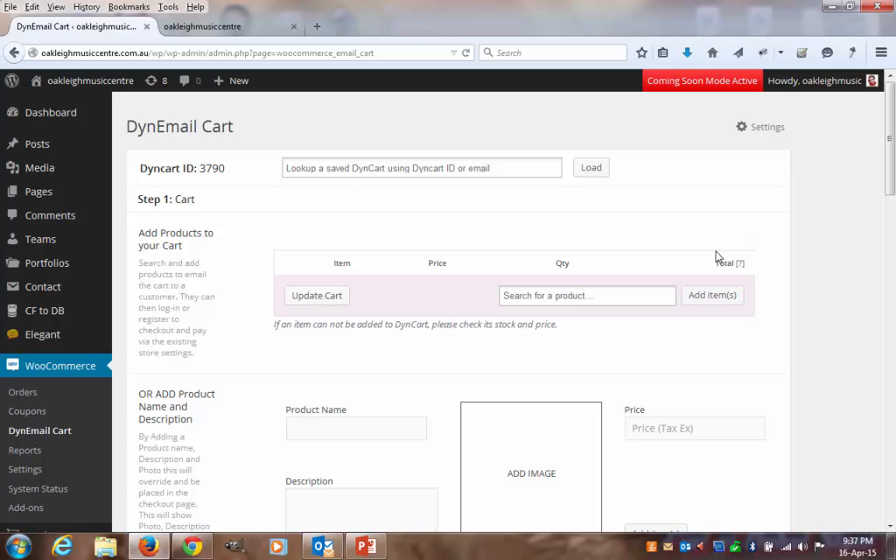
scroll(740, 273, down, 10)
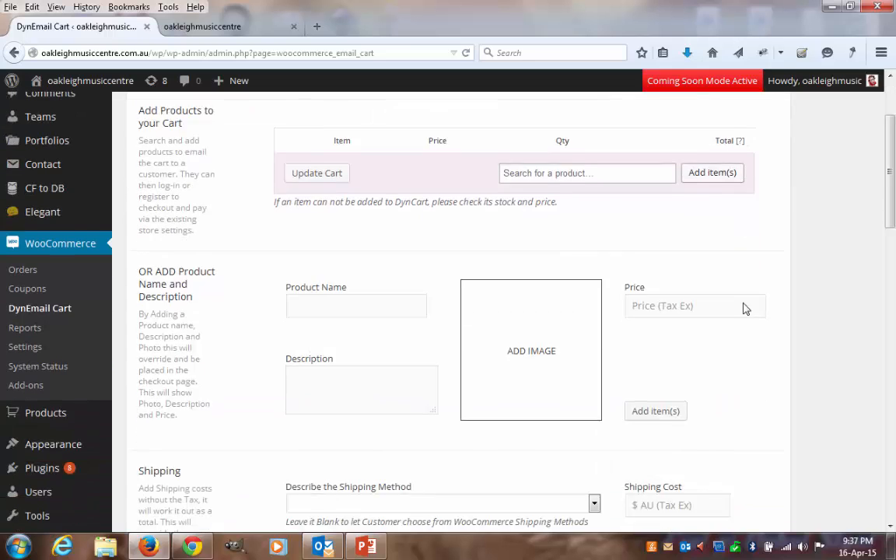
scroll(744, 326, down, 5)
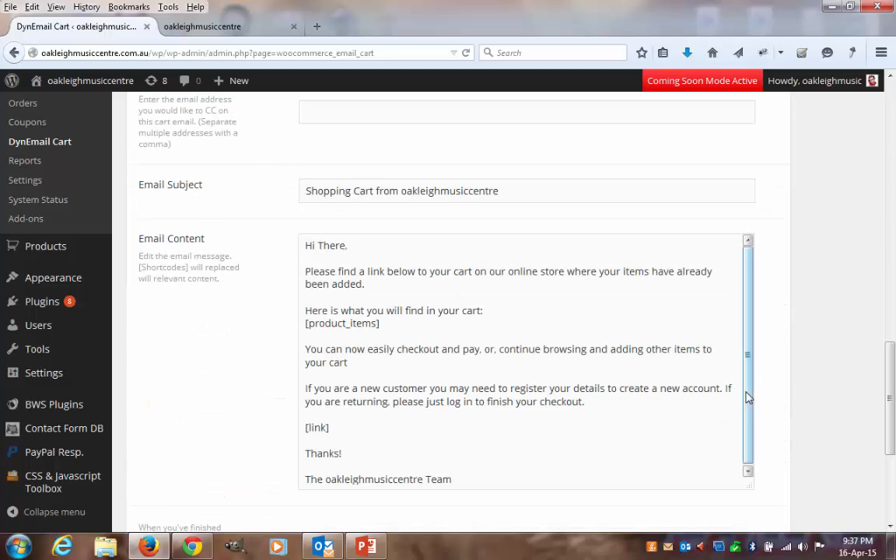
drag(889, 414, 890, 466)
drag(895, 255, 891, 140)
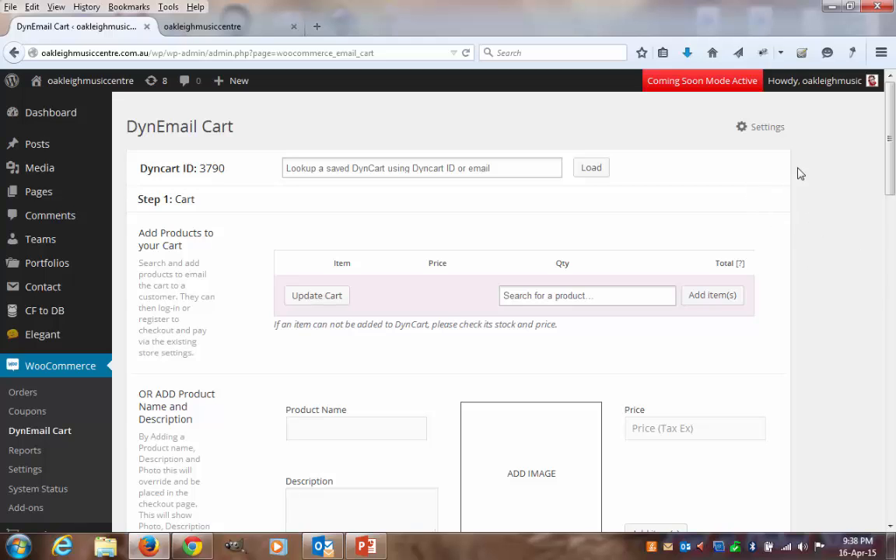
- Open the DynEmail Cart plugin's own settings in a new browser tab and switch to it
mouse_move(891, 193)
mouse_down()
mouse_move(892, 430)
mouse_move(895, 177)
mouse_up()
right_click(764, 134)
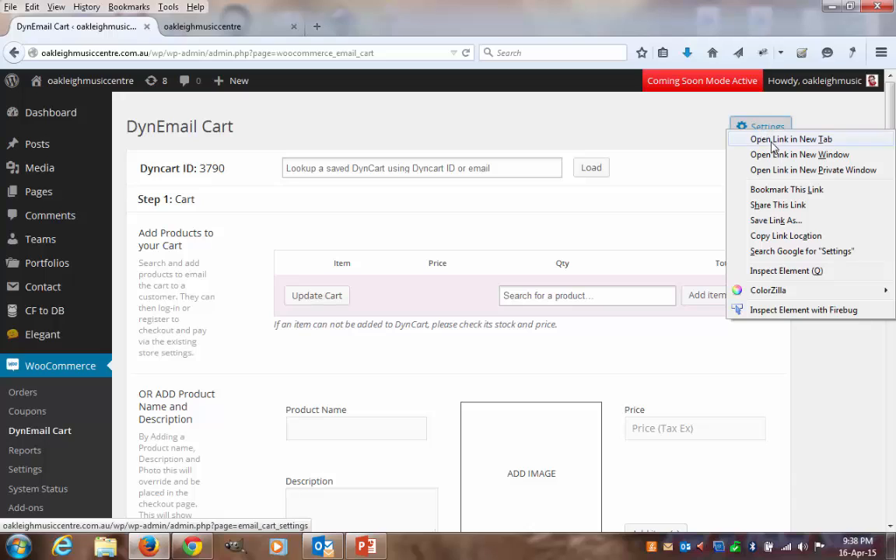
click(782, 138)
click(191, 26)
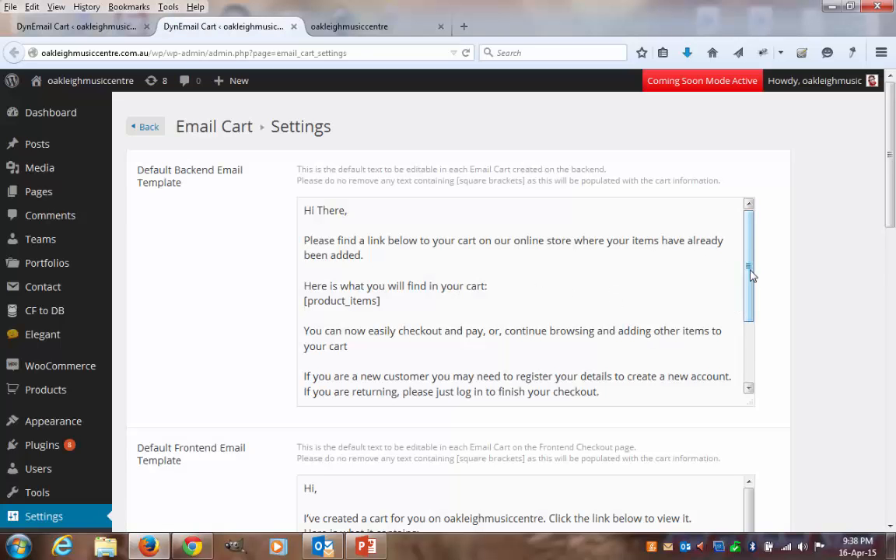
- Read through the default backend and frontend email templates in the Email Cart settings
drag(748, 270, 743, 330)
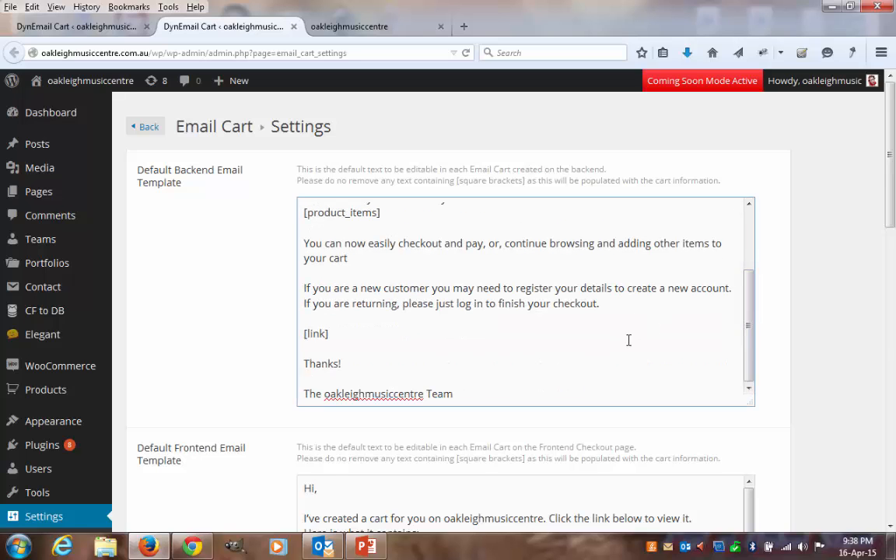
scroll(892, 217, down, 4)
drag(895, 247, 894, 181)
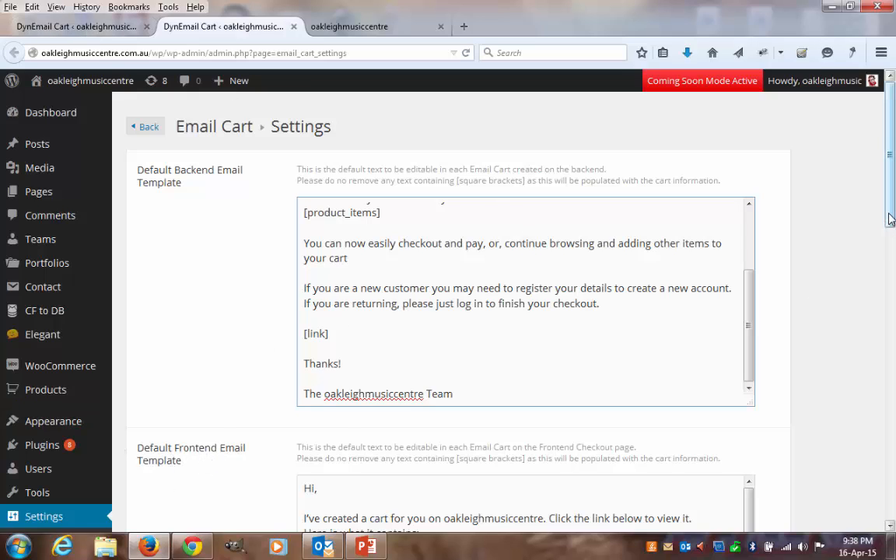
drag(891, 219, 893, 265)
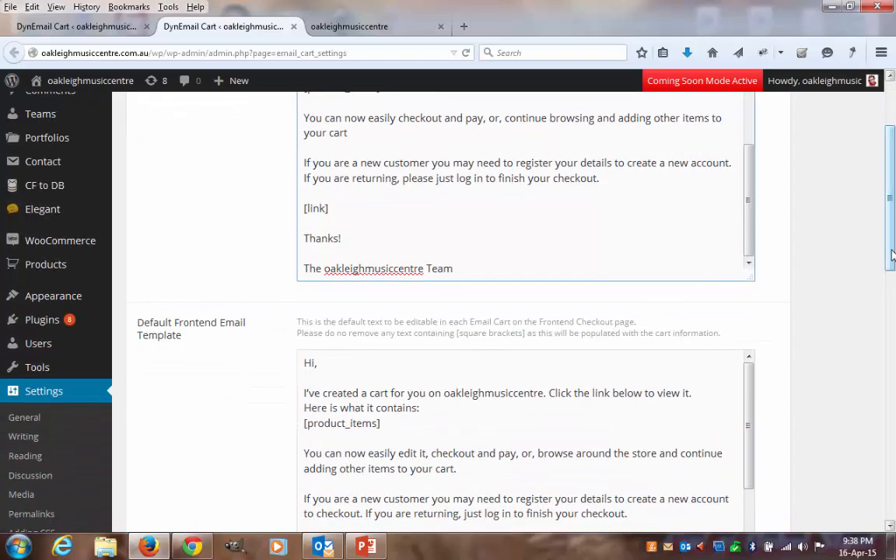
- Examine the Email Cart options for front-end display, CC and BCC fields, copy recipients, sender address, shipping methods and product category
drag(892, 256, 893, 367)
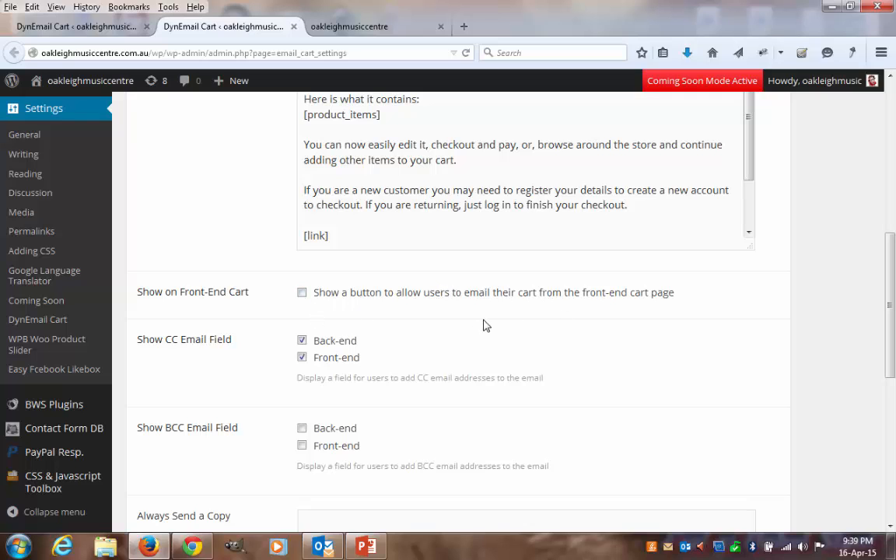
scroll(723, 340, down, 2)
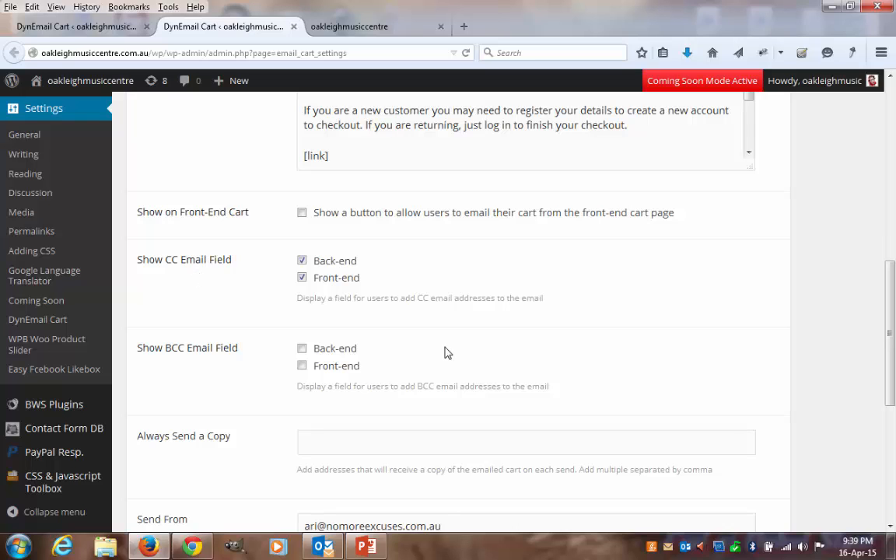
scroll(505, 306, down, 2)
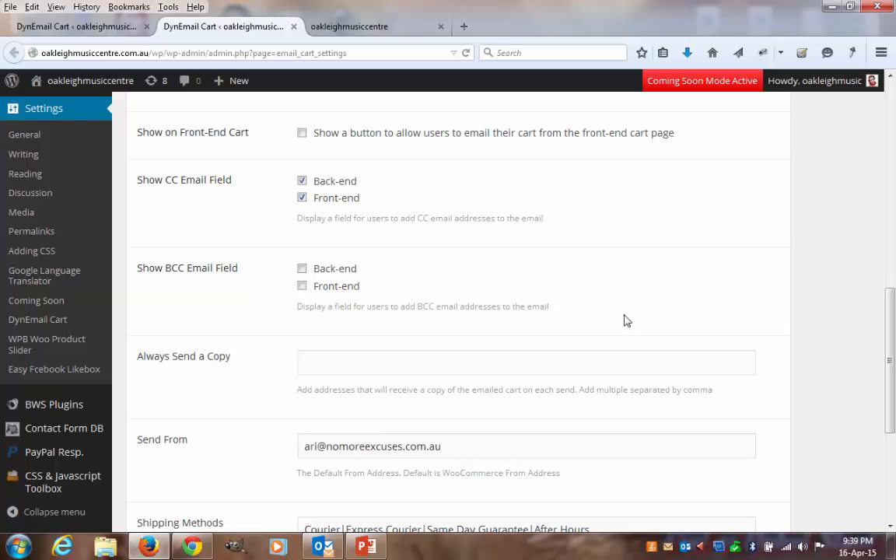
scroll(627, 321, down, 2)
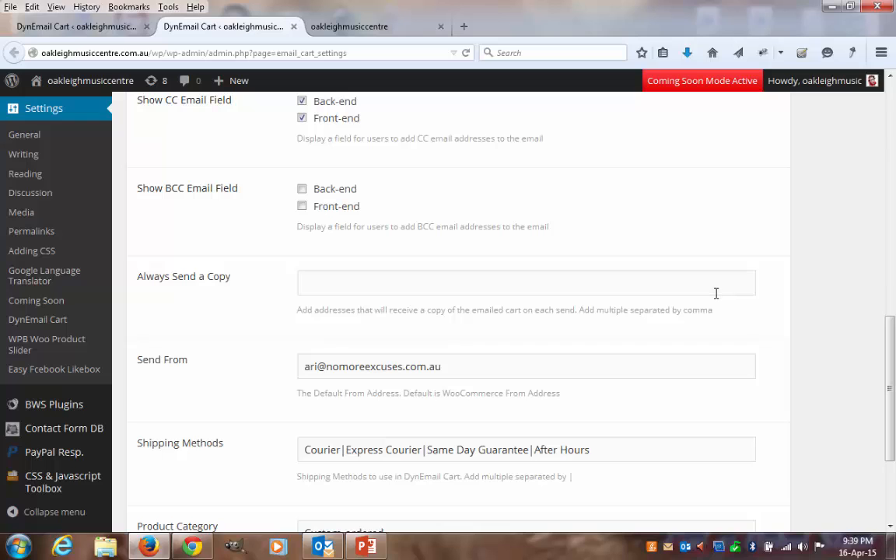
scroll(715, 293, up, 4)
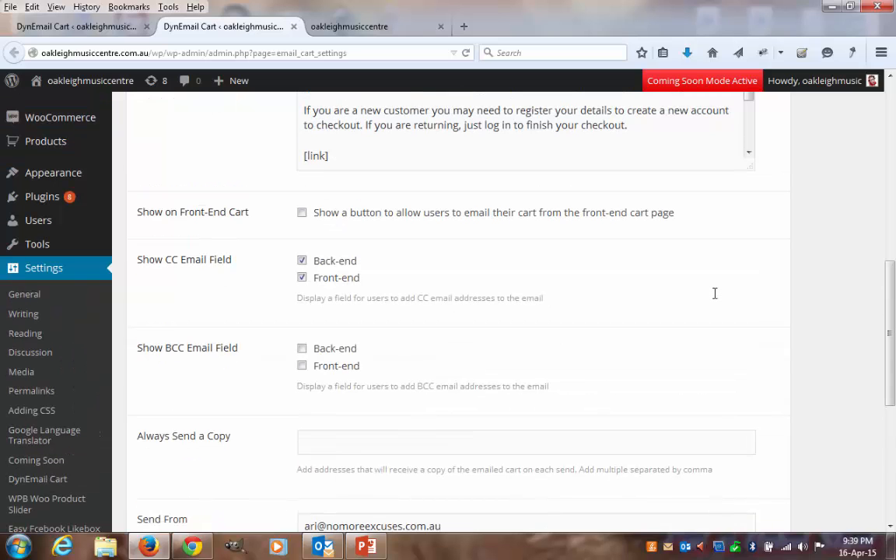
scroll(715, 293, down, 8)
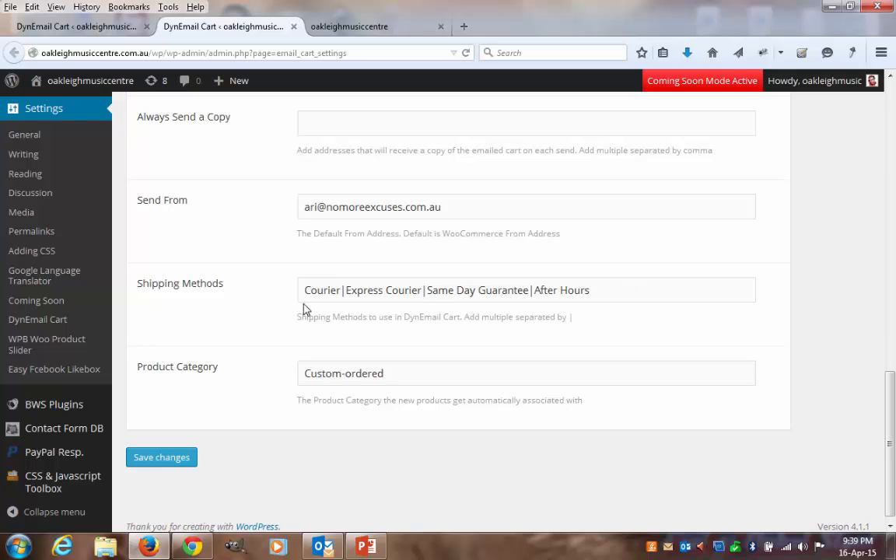
scroll(685, 315, down, 1)
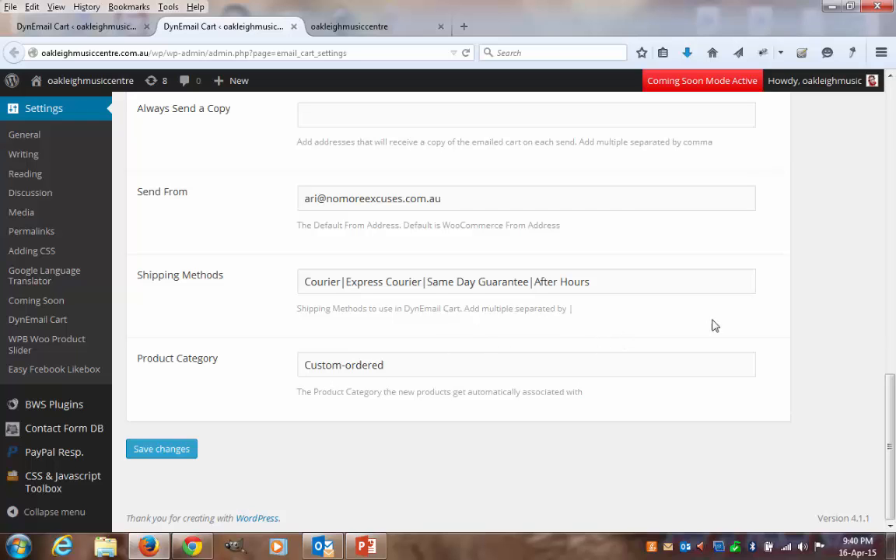
scroll(790, 356, up, 2)
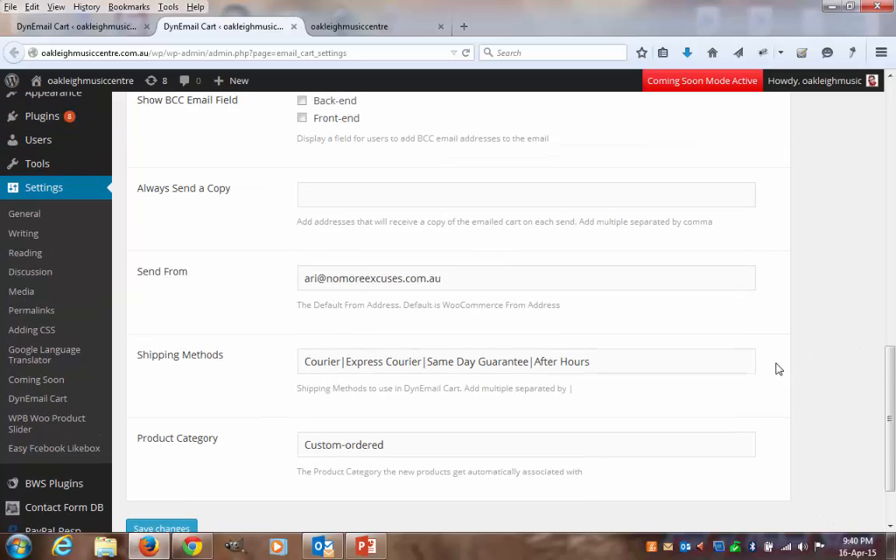
scroll(502, 389, down, 2)
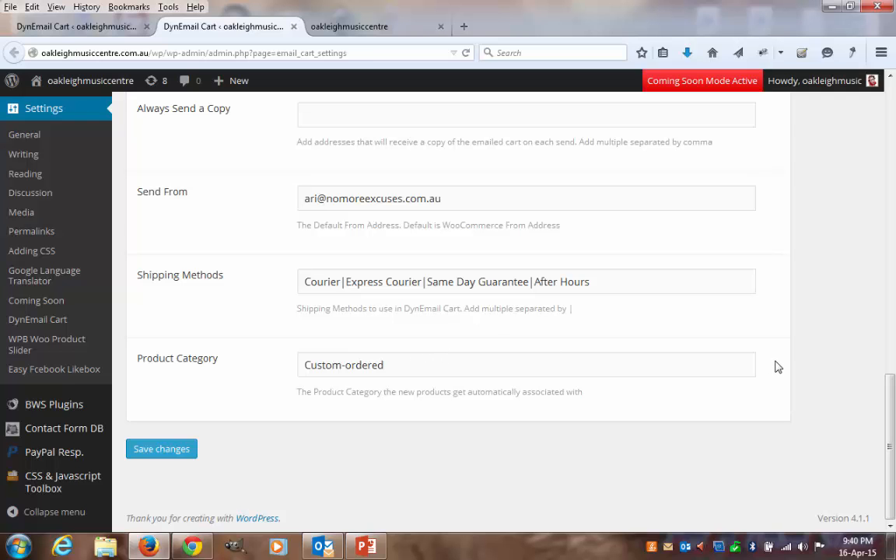
scroll(778, 368, up, 2)
scroll(777, 378, up, 8)
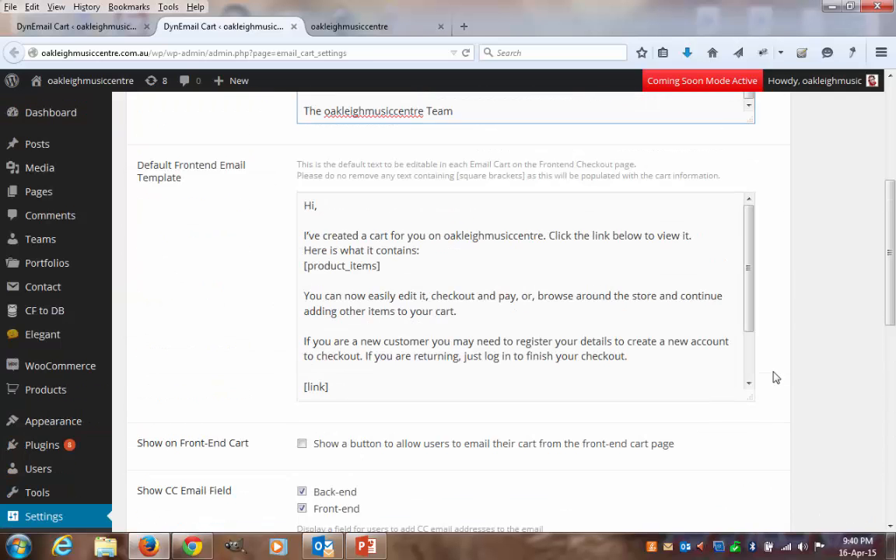
scroll(776, 378, up, 1)
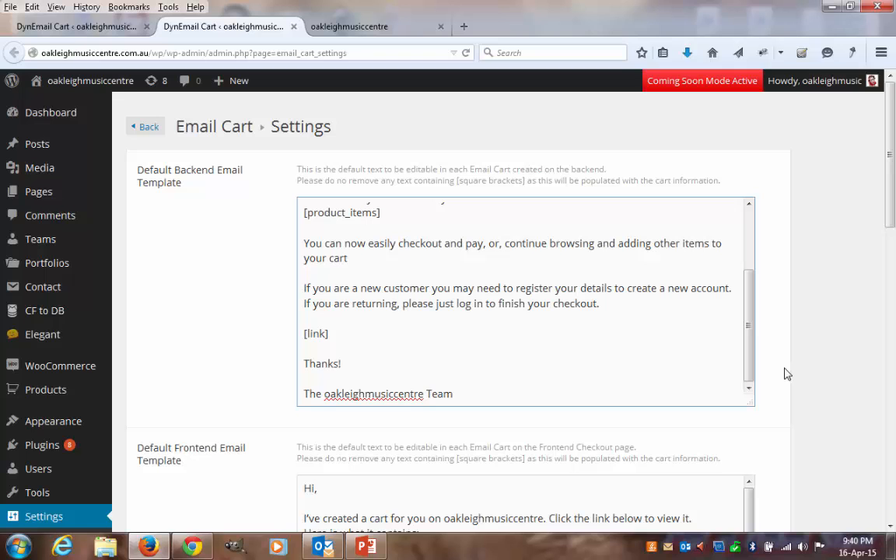
- Review the remaining Email Cart settings and close their browser tab to return to the DynEmail Cart page
scroll(786, 375, down, 5)
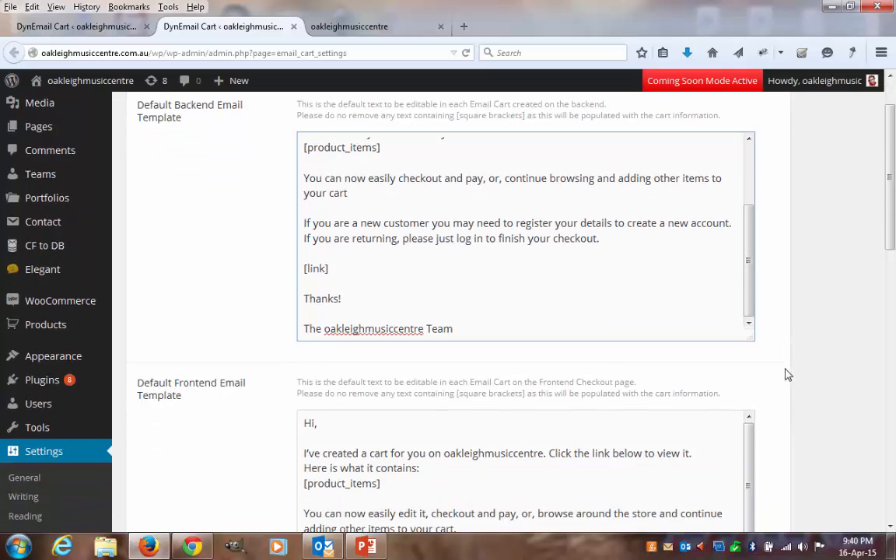
scroll(785, 375, down, 5)
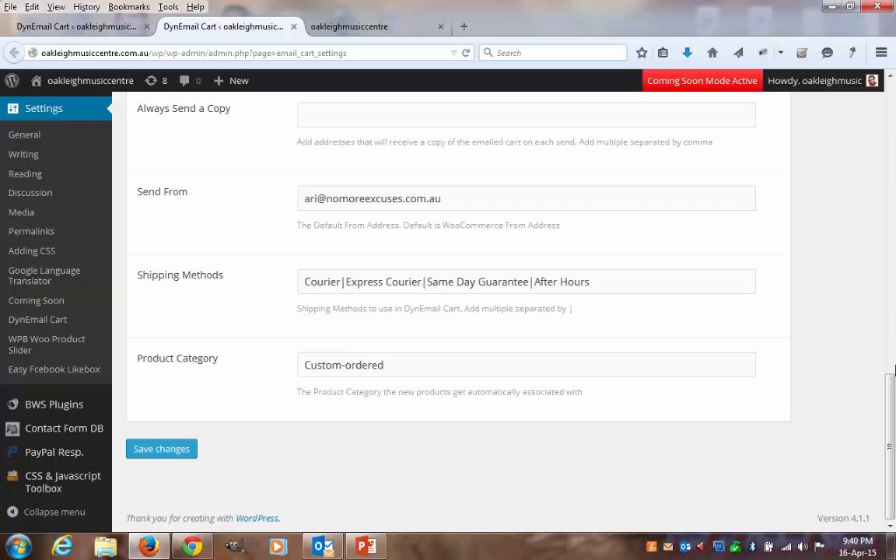
scroll(846, 402, up, 2)
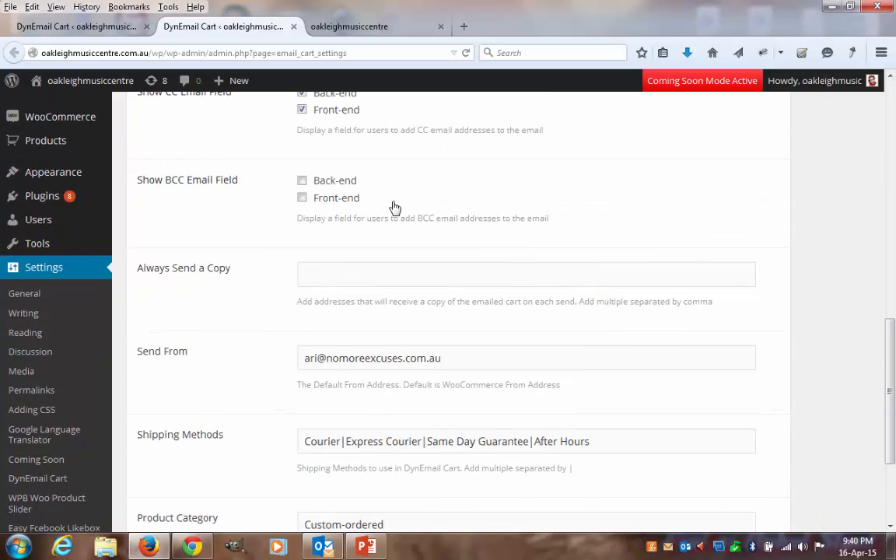
click(293, 28)
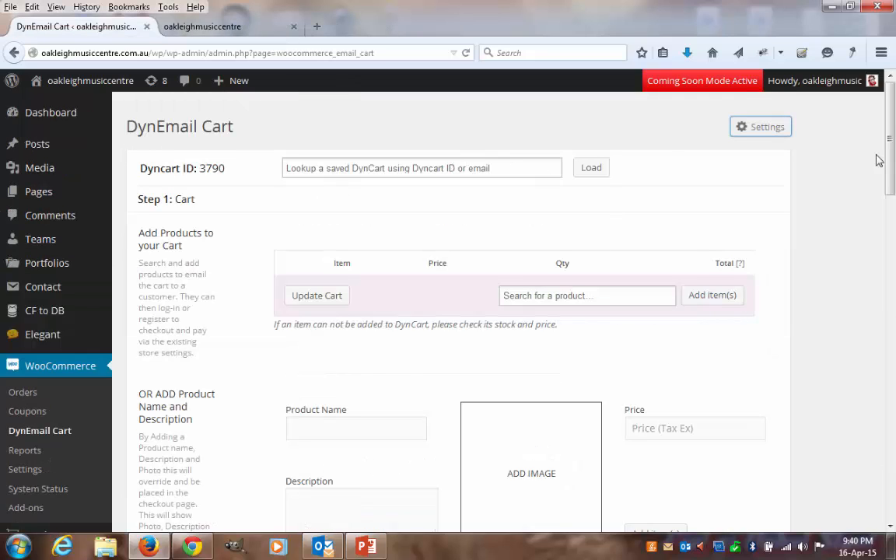
- Search the store products for "book" and add "James Bond books in greek" to the cart
drag(891, 169, 891, 172)
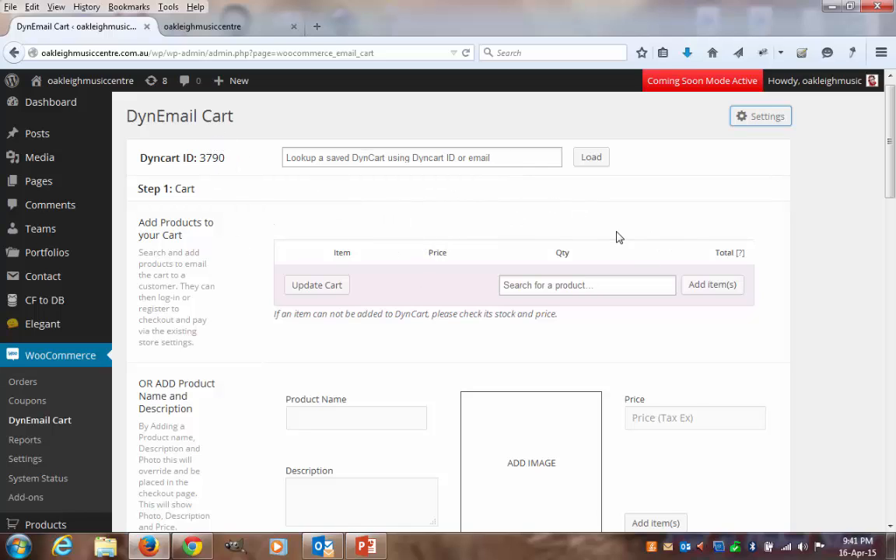
scroll(609, 260, down, 2)
scroll(619, 200, down, 2)
scroll(615, 233, up, 4)
click(568, 284)
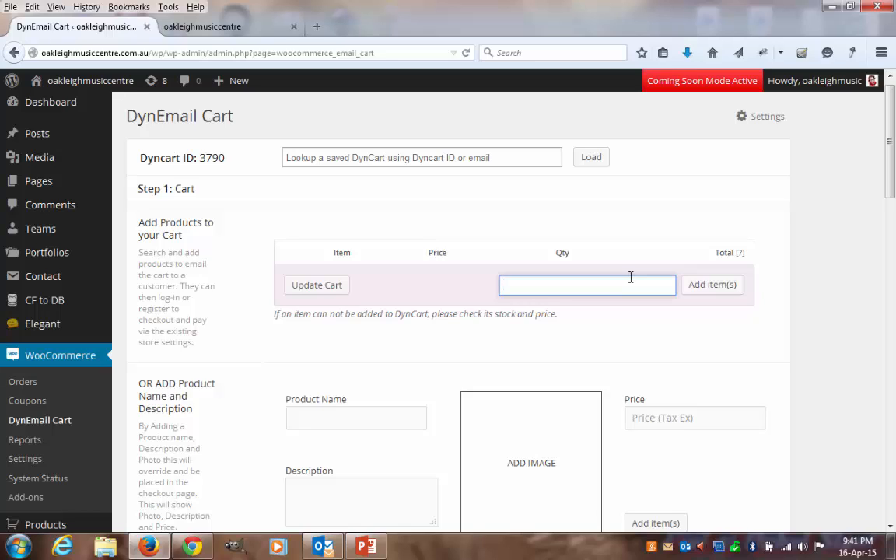
text(book)
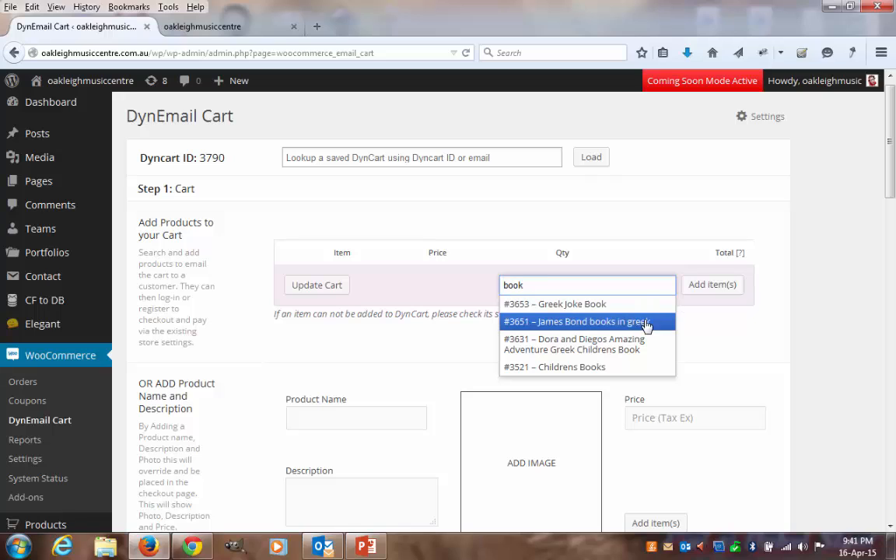
click(570, 322)
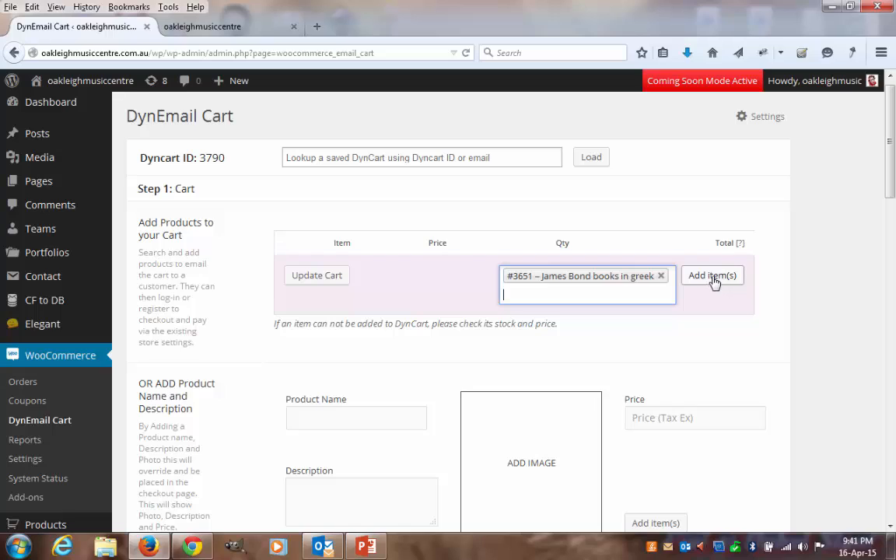
click(707, 279)
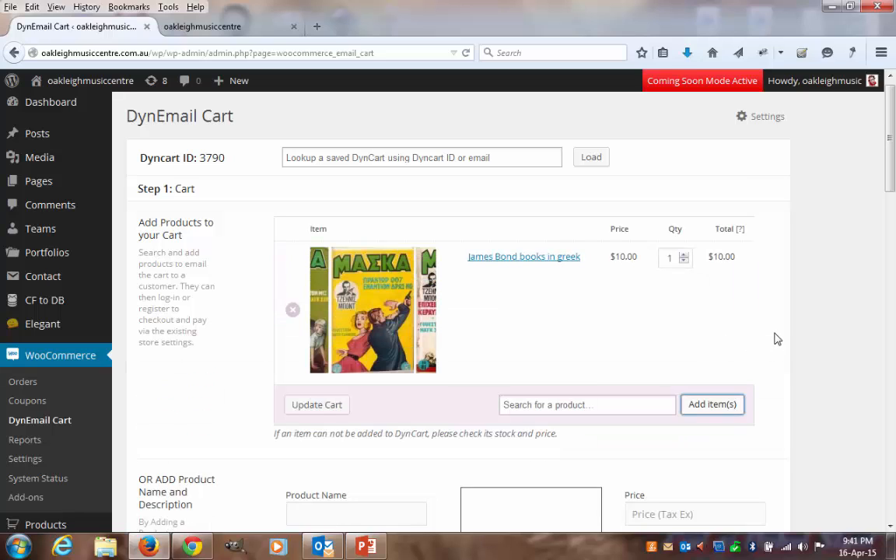
- Name the new custom product "Greek Guitar" in the section for adding a product name and description
scroll(786, 329, down, 3)
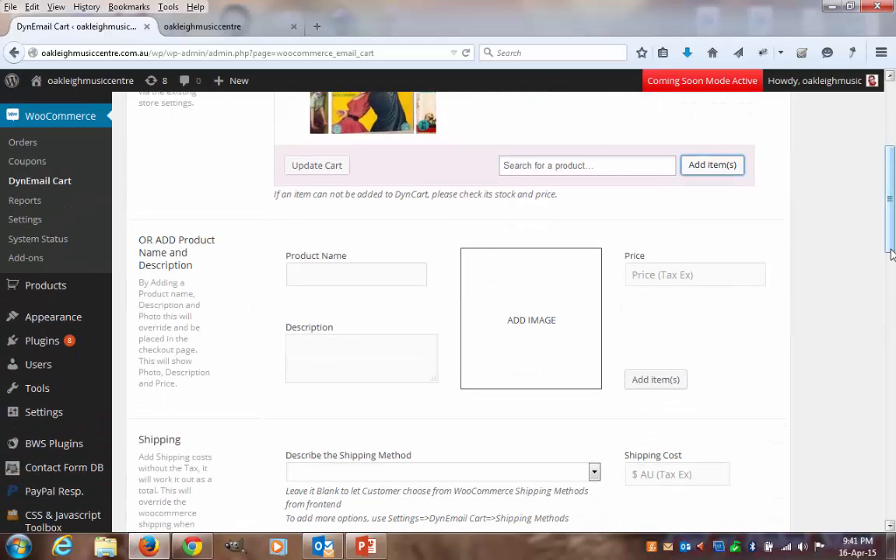
scroll(496, 281, down, 1)
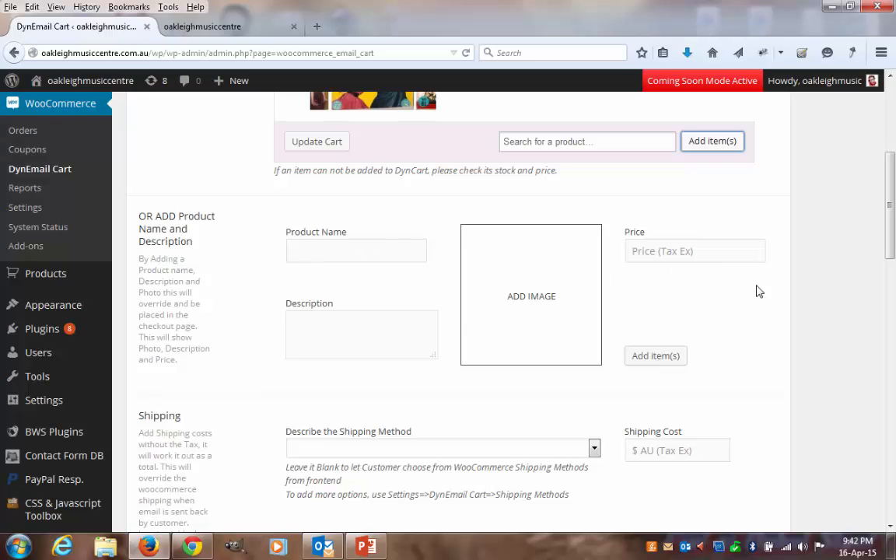
scroll(801, 266, down, 2)
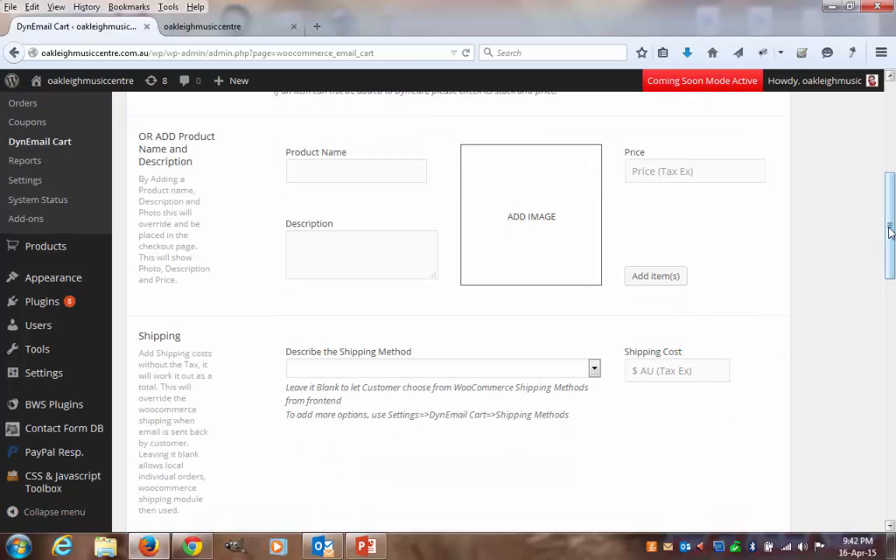
scroll(891, 234, up, 1)
click(391, 211)
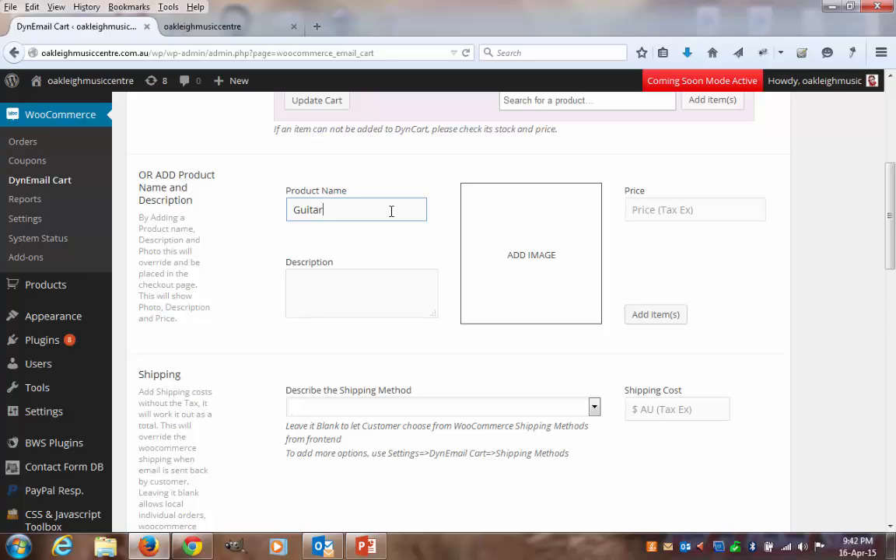
text(Gree)
text(k)
- Open the image chooser for the custom product and look through the existing media library images
click(512, 260)
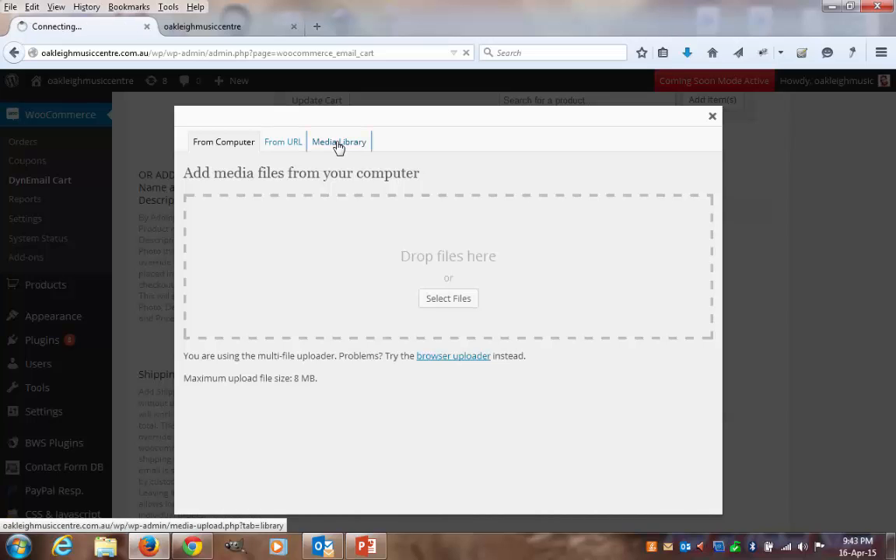
click(339, 145)
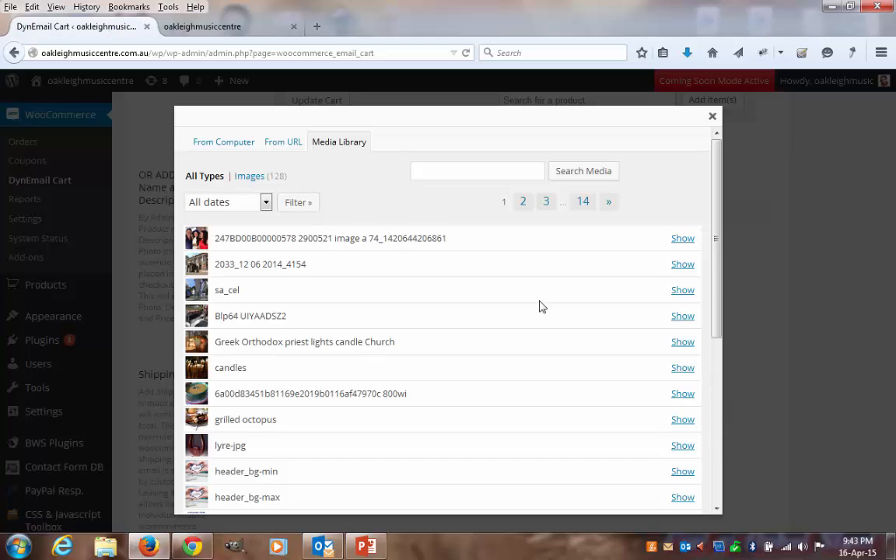
scroll(542, 307, down, 5)
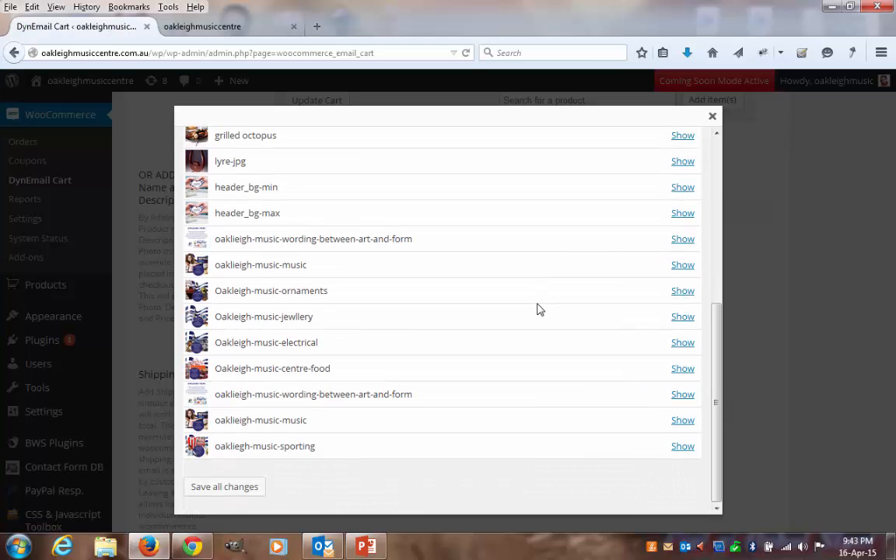
scroll(535, 310, up, 5)
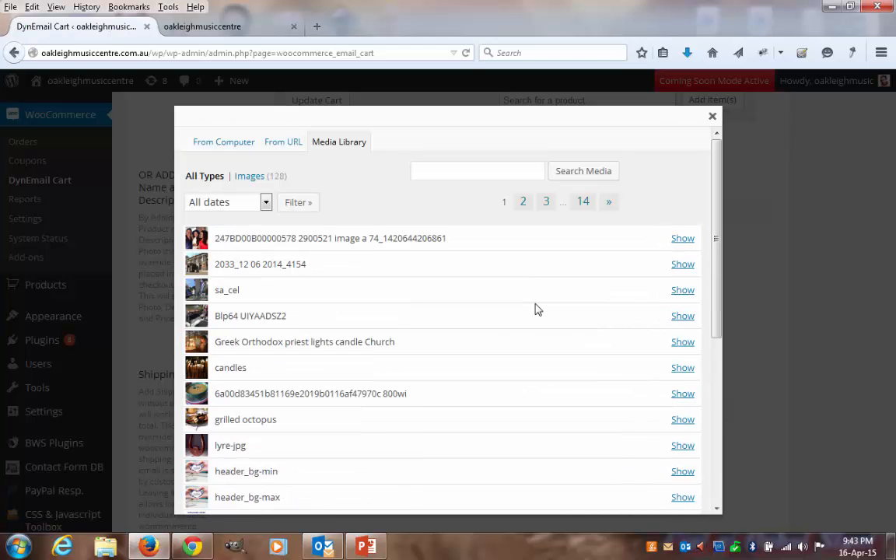
- Upload GuitareClassique5.png from the computer's Desktop as the custom product's image
click(226, 142)
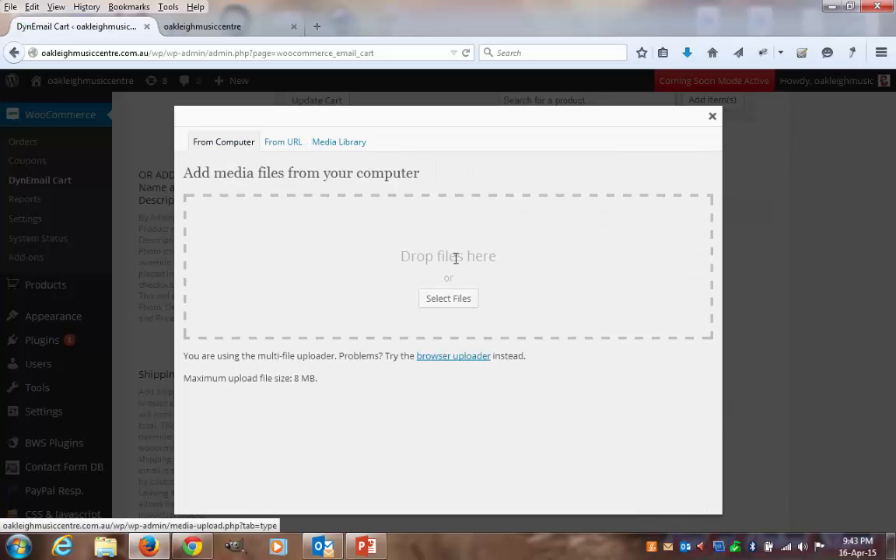
click(448, 300)
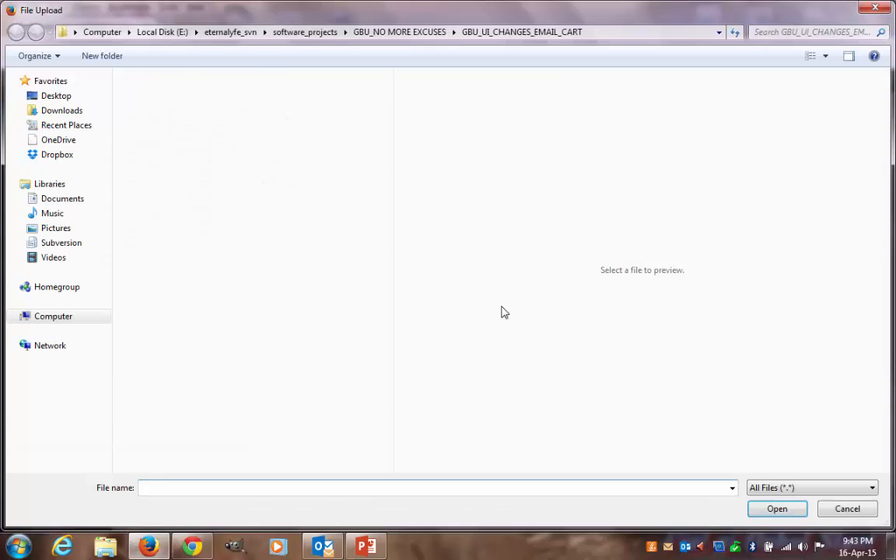
click(66, 101)
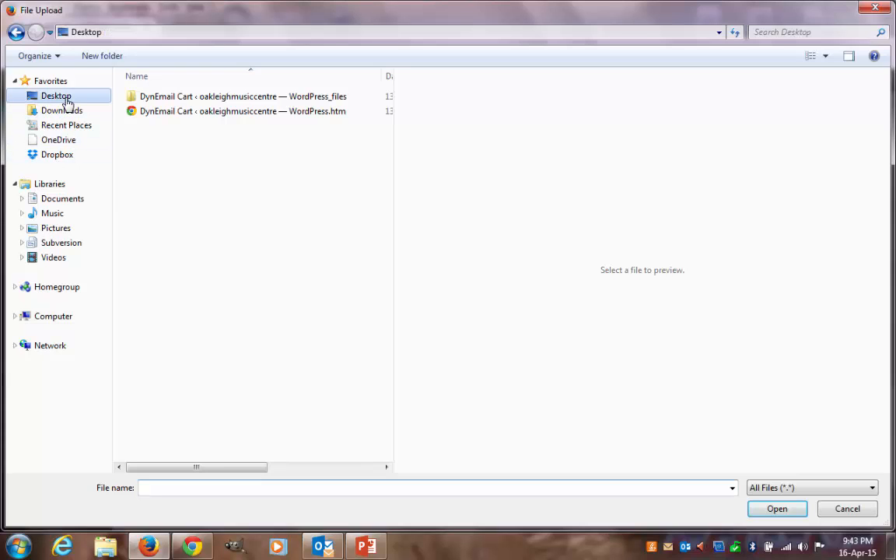
scroll(381, 379, down, 15)
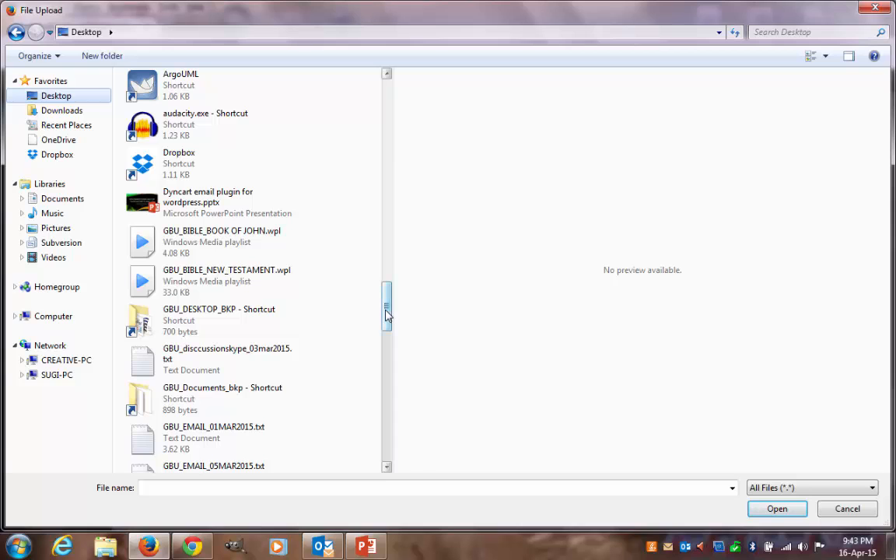
scroll(387, 319, down, 5)
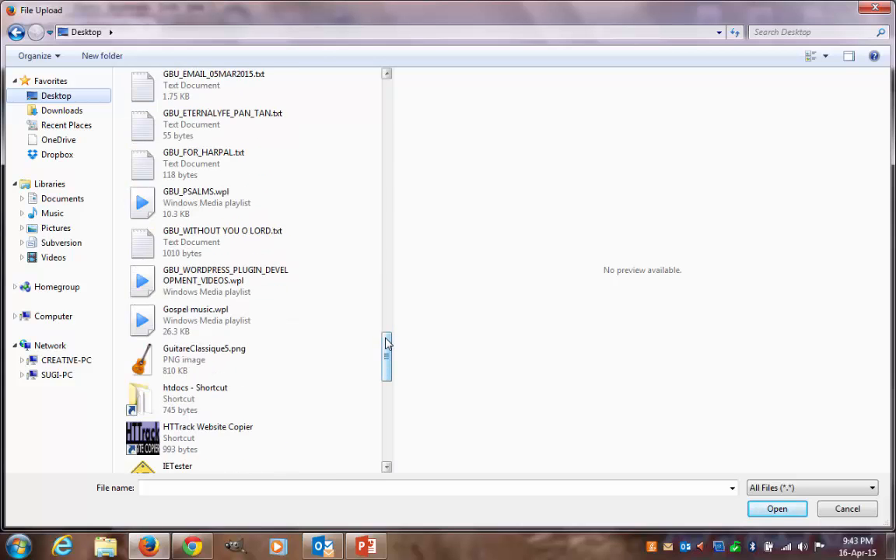
click(208, 357)
click(776, 510)
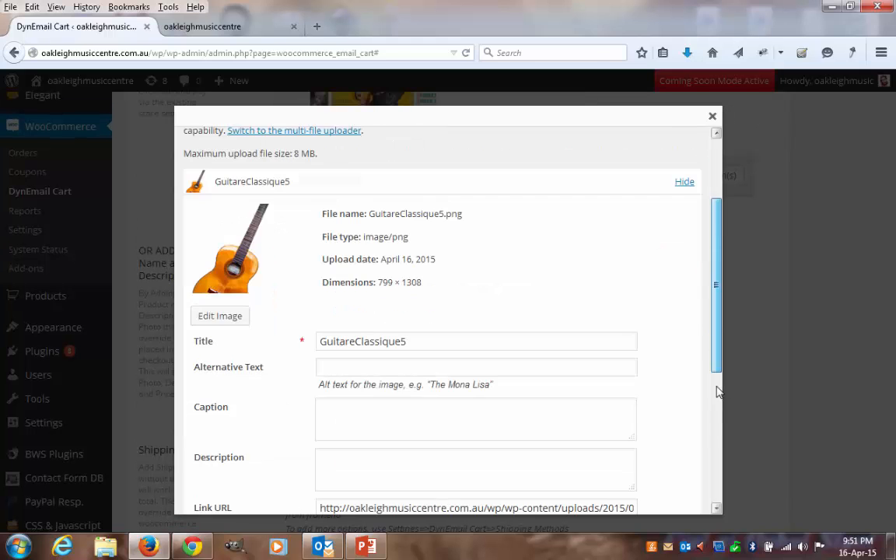
- Insert the uploaded guitar image into the custom product at Medium size (183 × 300)
drag(720, 390, 718, 424)
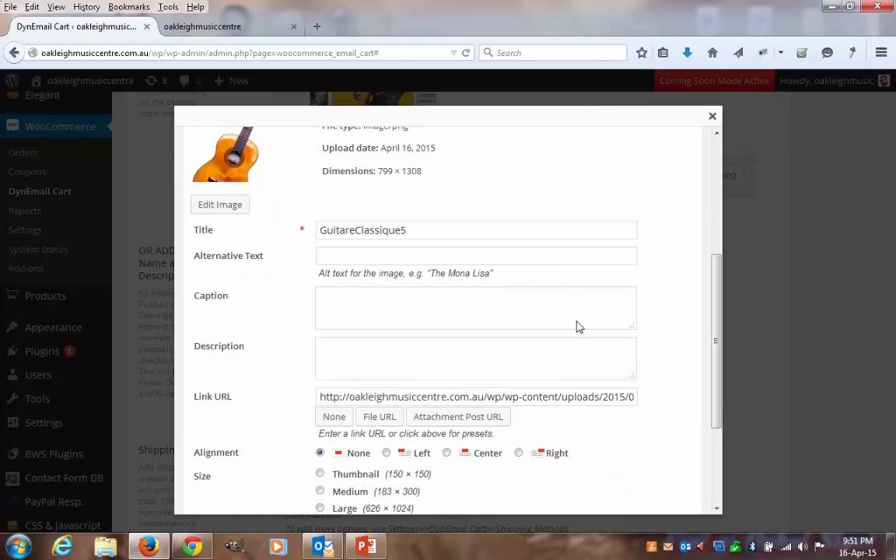
scroll(559, 294, down, 3)
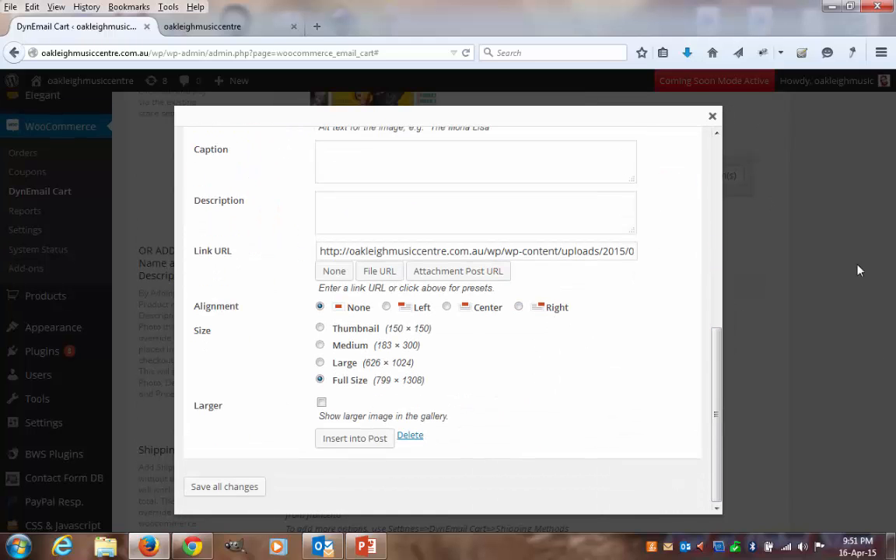
click(320, 329)
click(320, 346)
click(352, 446)
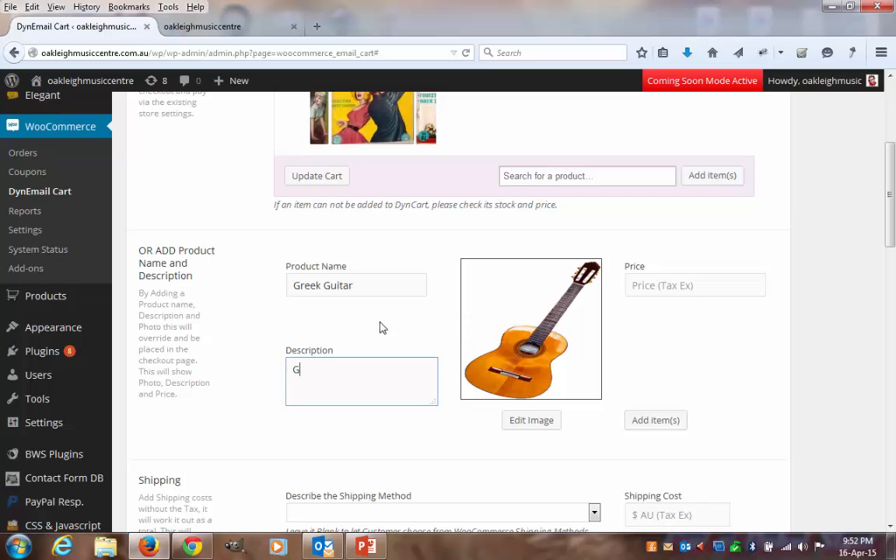
- Describe the custom product as "Greek Guitar for Beginners" and set its tax-exclusive price to 200
text(k Guitar for Beginners)
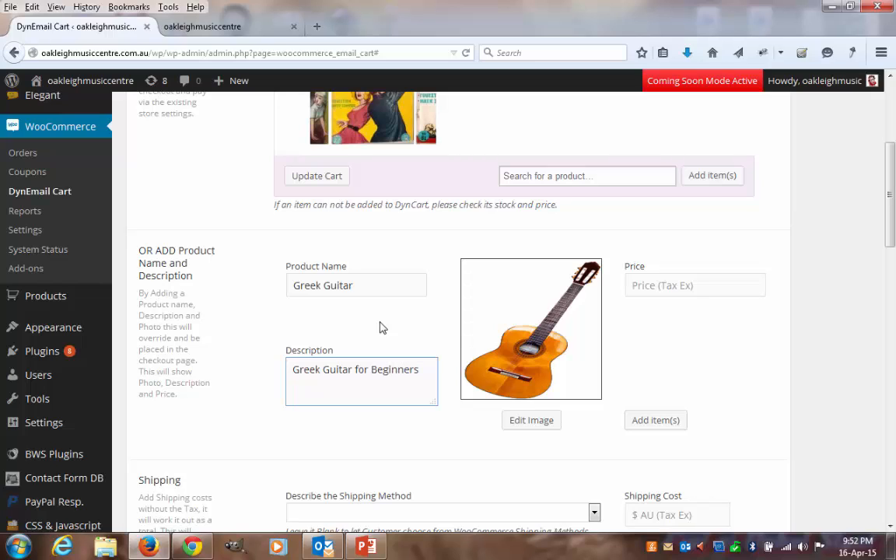
click(682, 285)
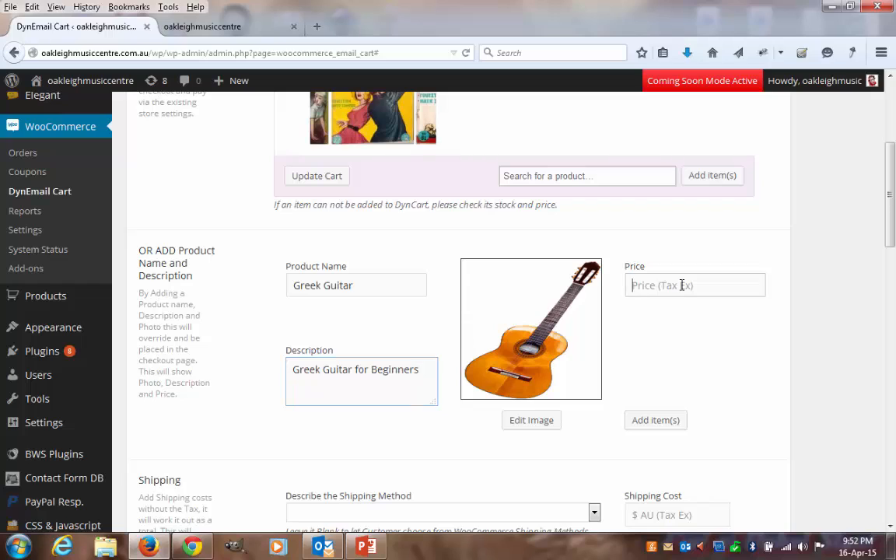
text(200)
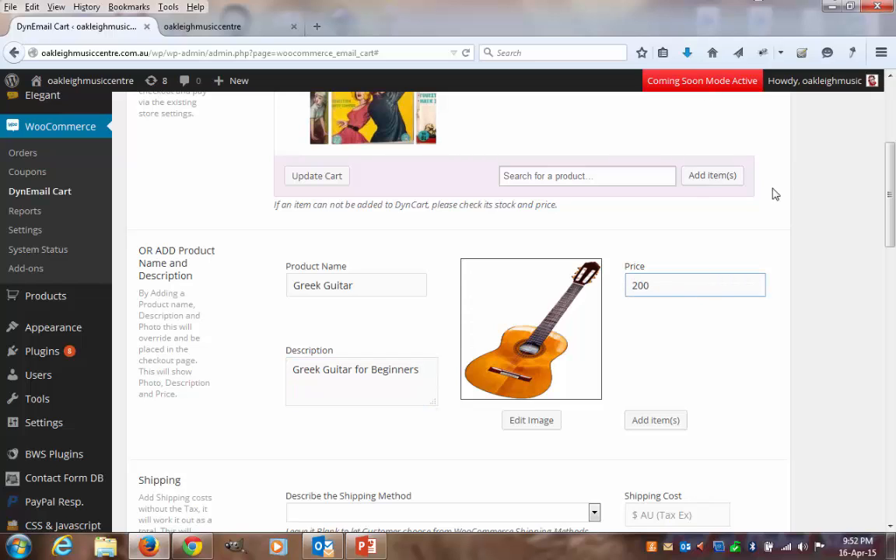
- Add the custom Greek Guitar product to the cart and check the cart's item list
scroll(893, 254, down, 2)
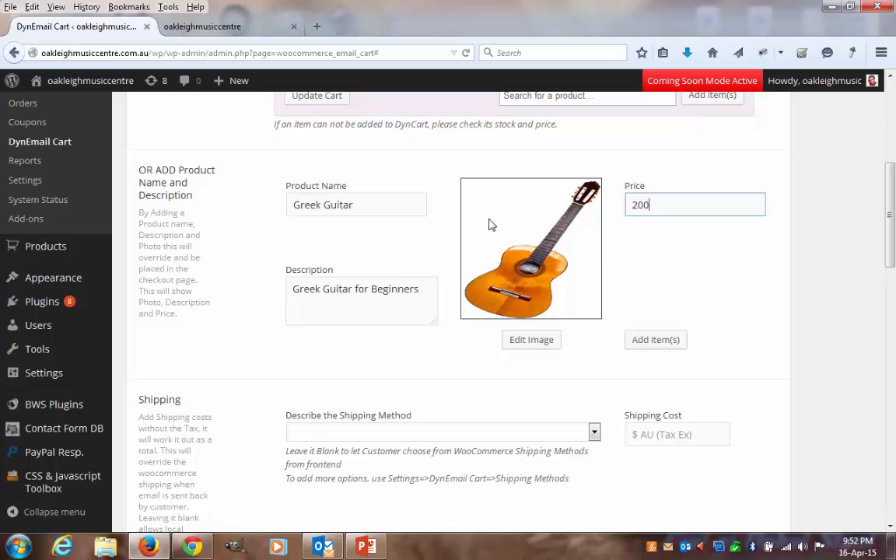
click(666, 348)
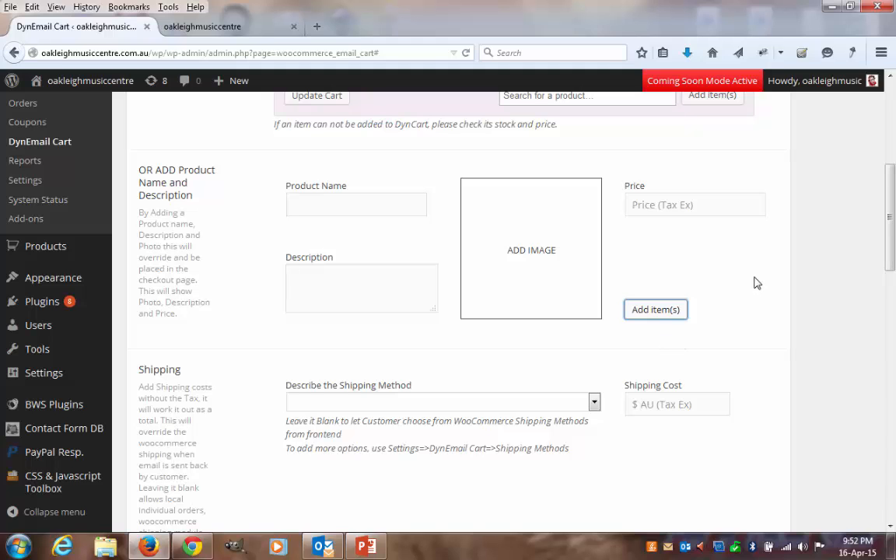
scroll(755, 277, up, 2)
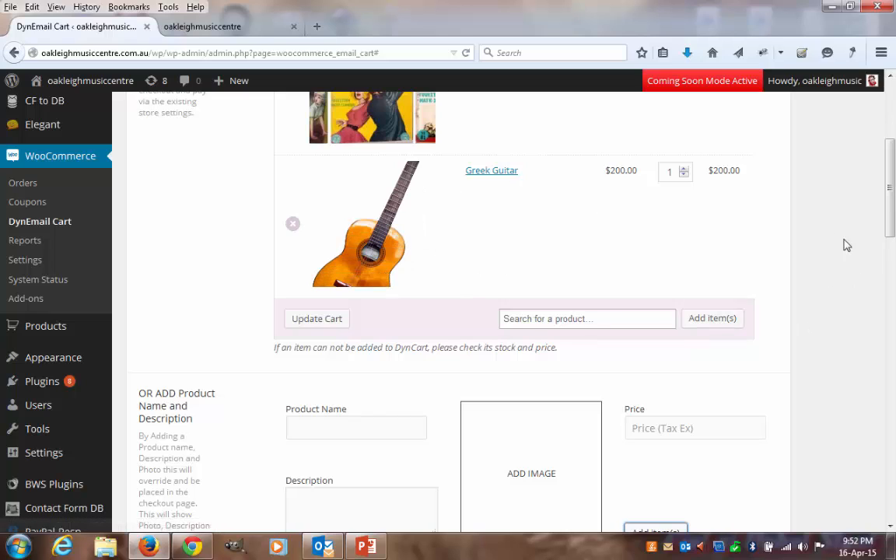
drag(891, 199, 894, 165)
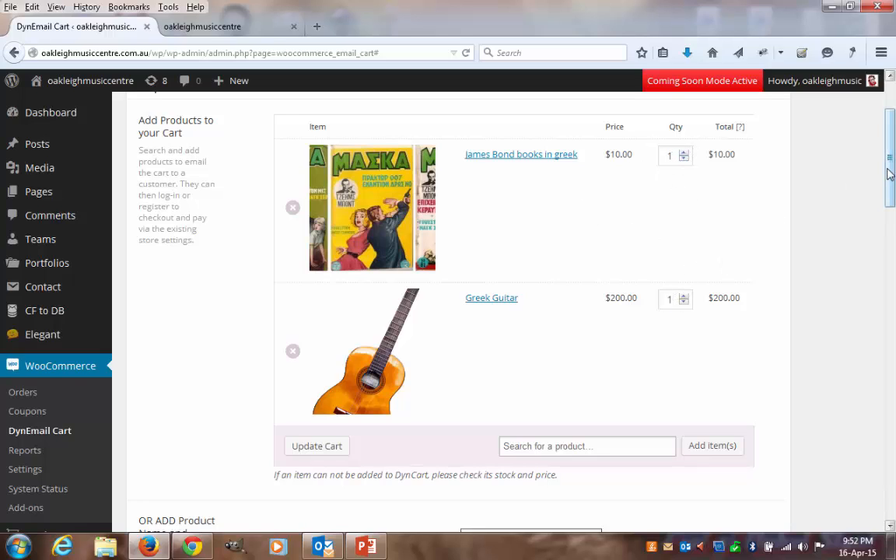
- Choose Express Courier as the cart's shipping method and look back over the items in the cart
scroll(697, 273, down, 7)
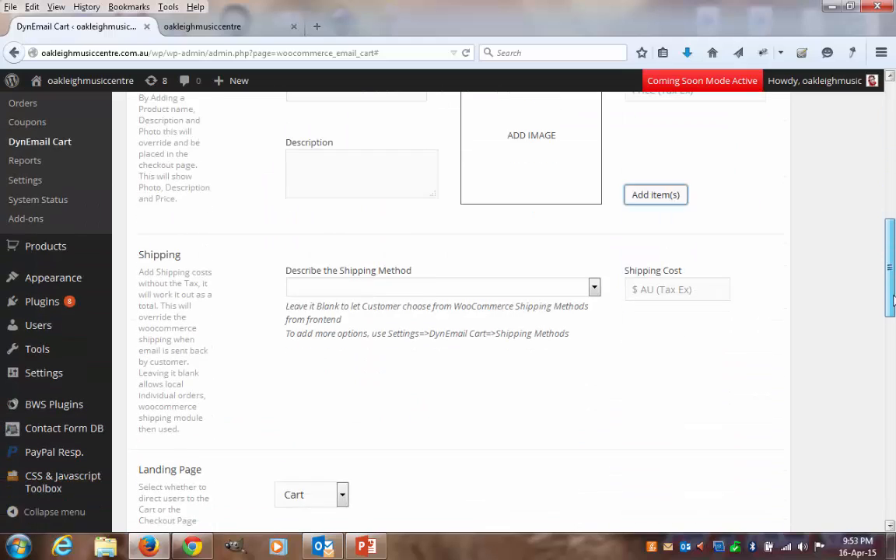
click(595, 207)
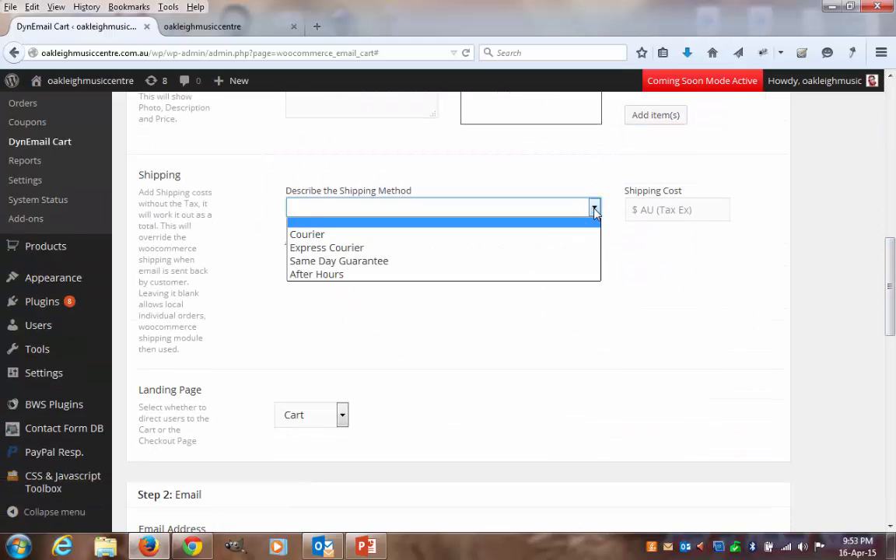
click(503, 248)
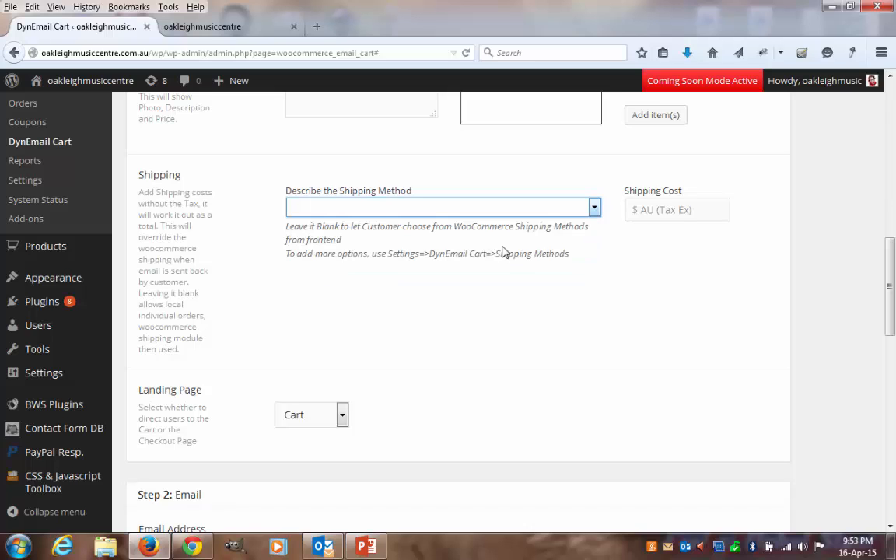
click(594, 207)
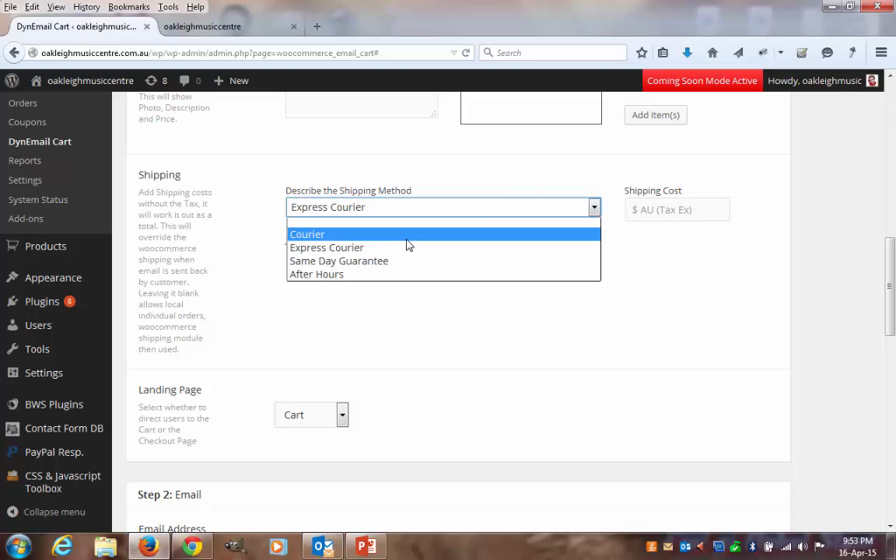
scroll(765, 158, up, 10)
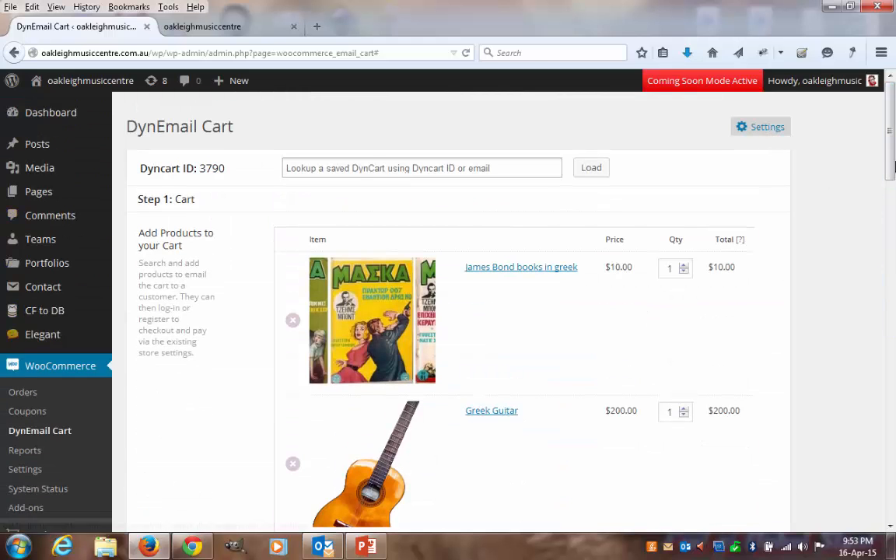
click(891, 254)
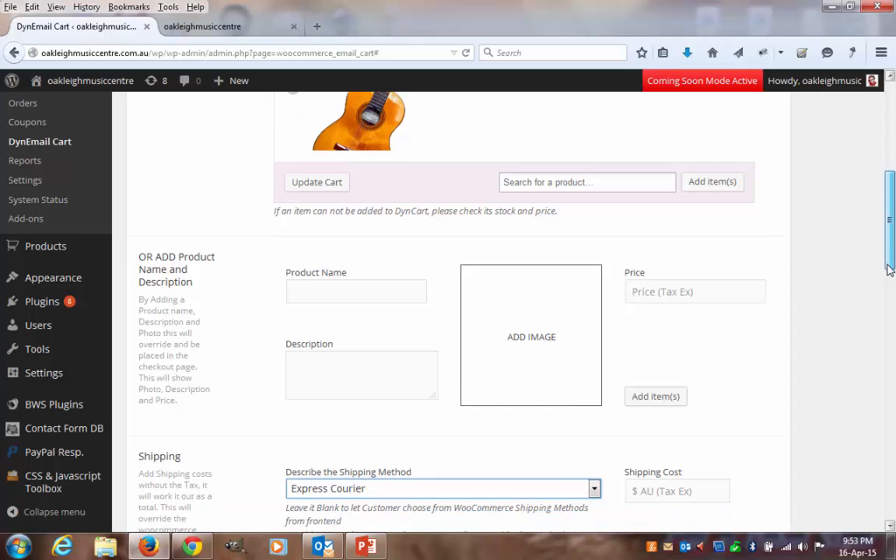
scroll(891, 274, down, 1)
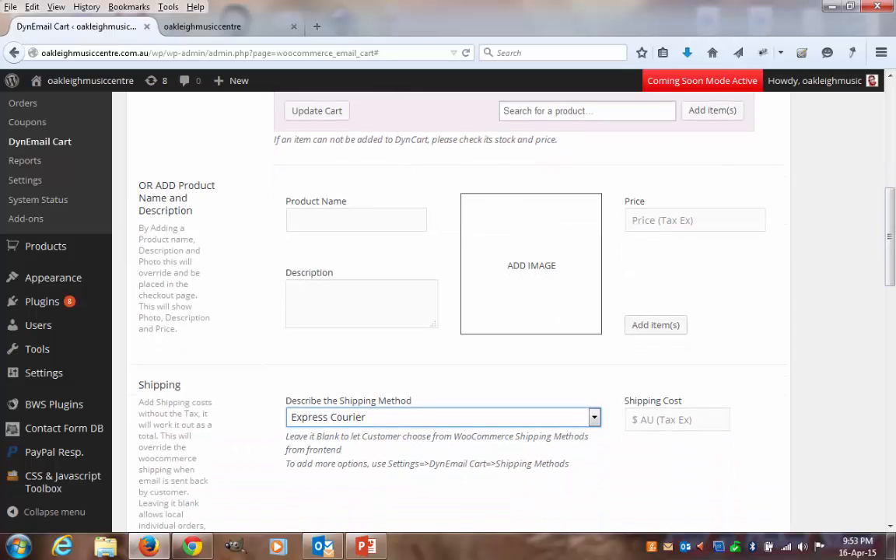
scroll(726, 381, down, 3)
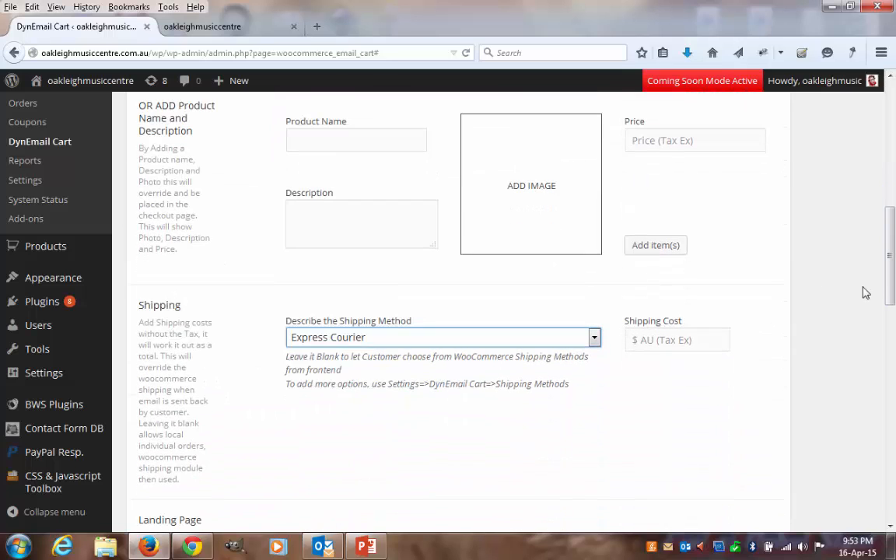
- Set the shipping method to Courier with a tax-exclusive shipping cost of 50
click(650, 340)
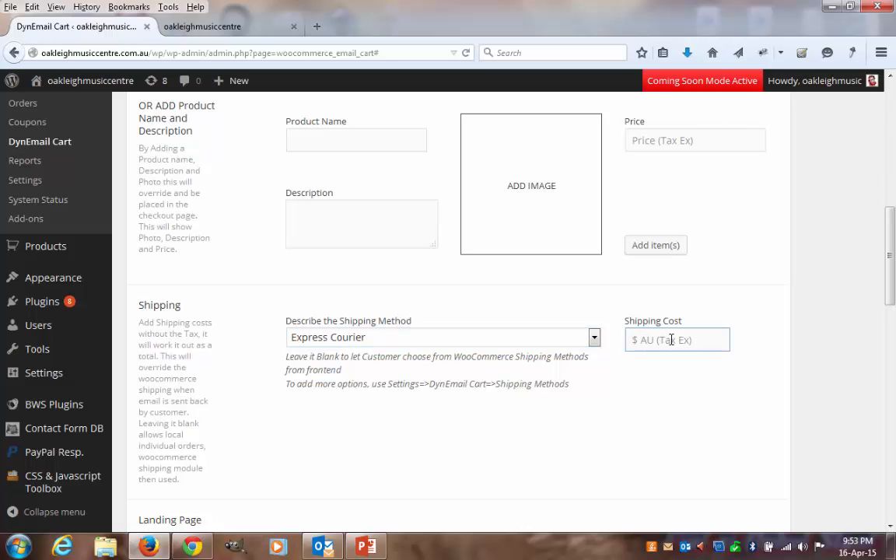
click(594, 337)
click(402, 365)
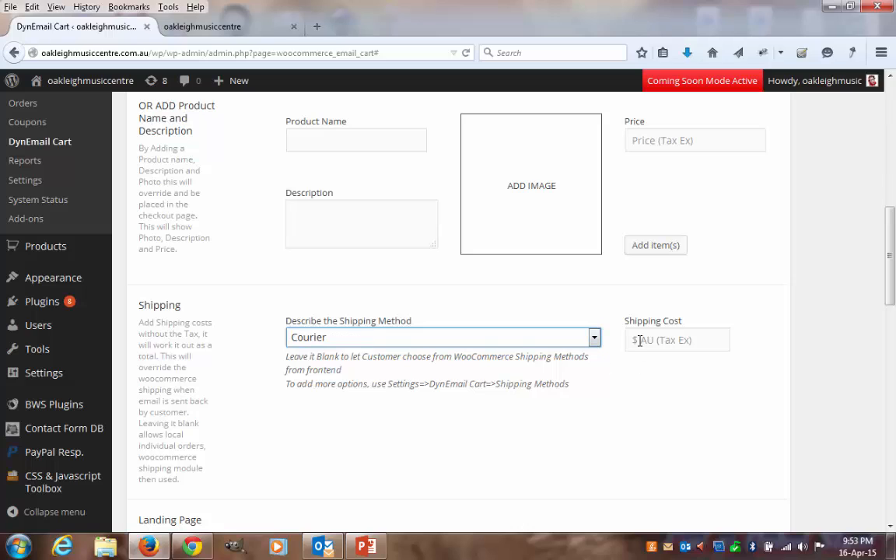
click(637, 339)
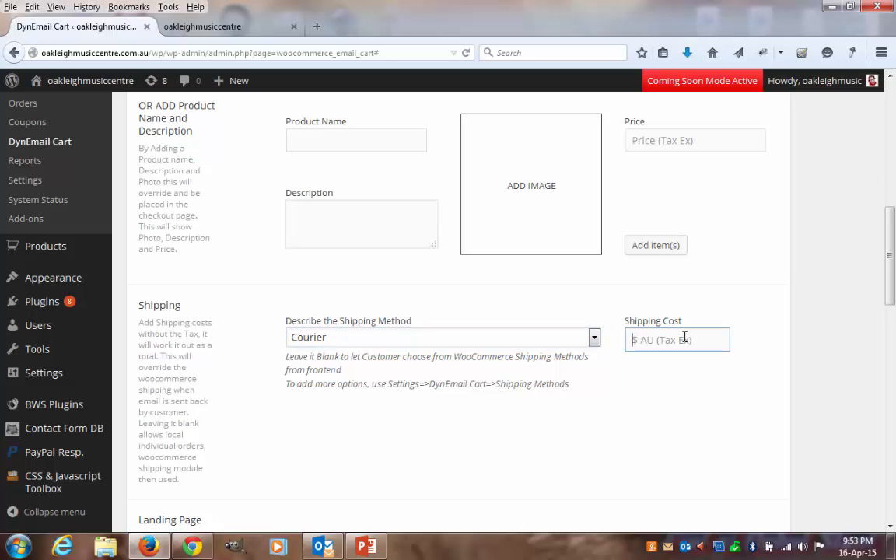
text(50)
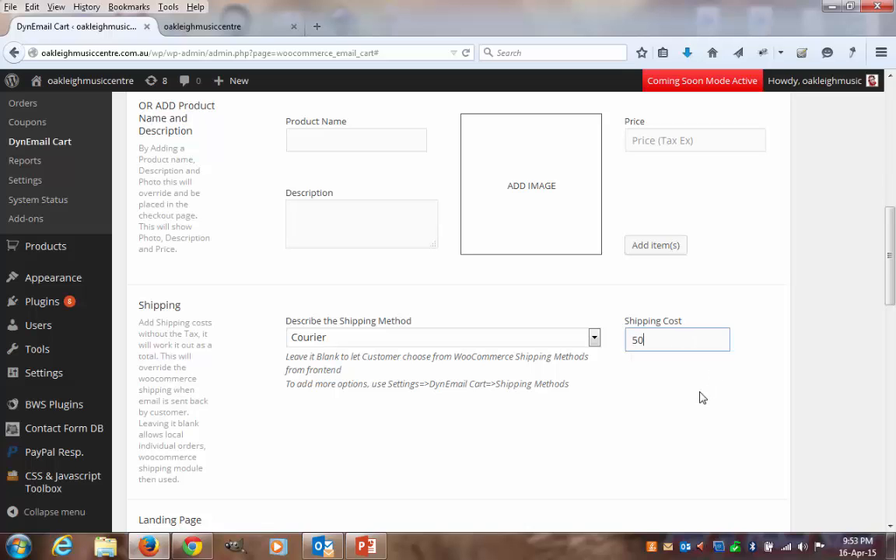
click(786, 329)
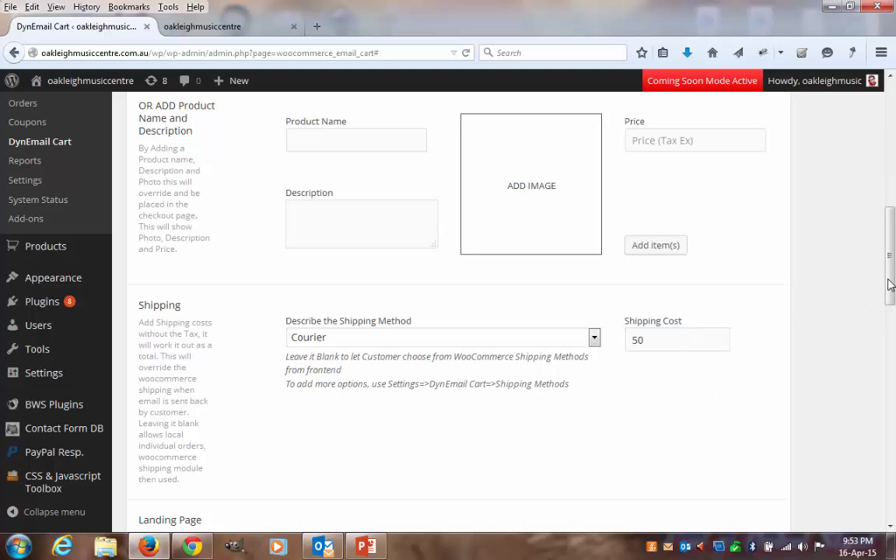
- Examine the Cart and Checkout landing page options, keeping Cart as the selected landing page
drag(890, 288, 890, 352)
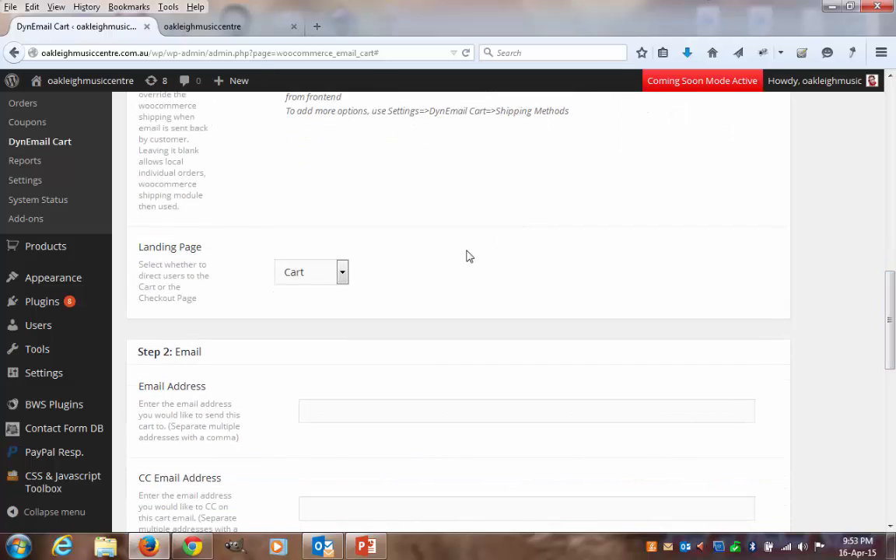
click(344, 276)
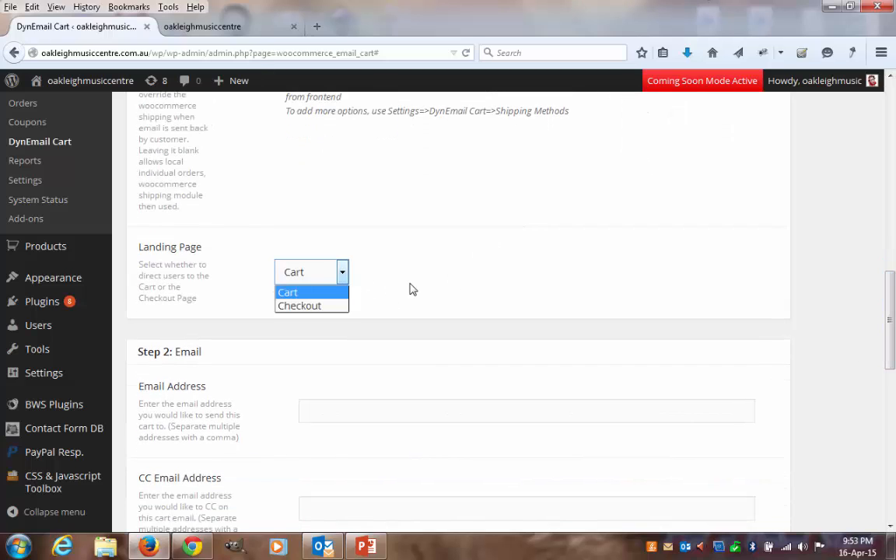
click(301, 296)
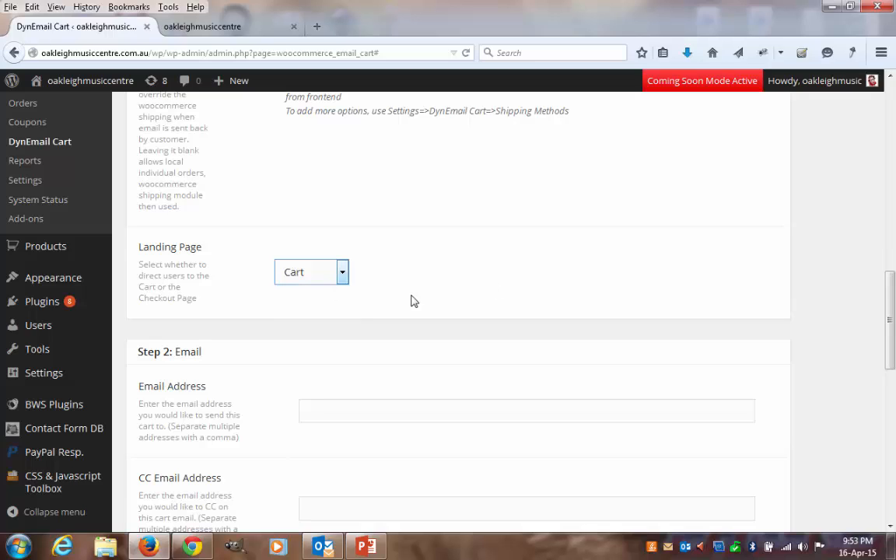
click(343, 274)
click(298, 300)
click(315, 274)
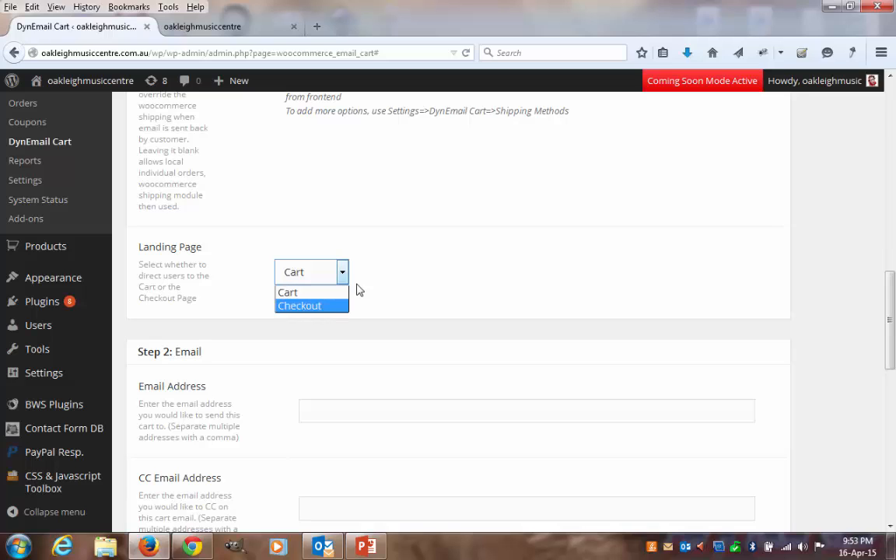
click(300, 293)
- Paste the customer's email address as the recipient of the cart email
scroll(464, 280, down, 2)
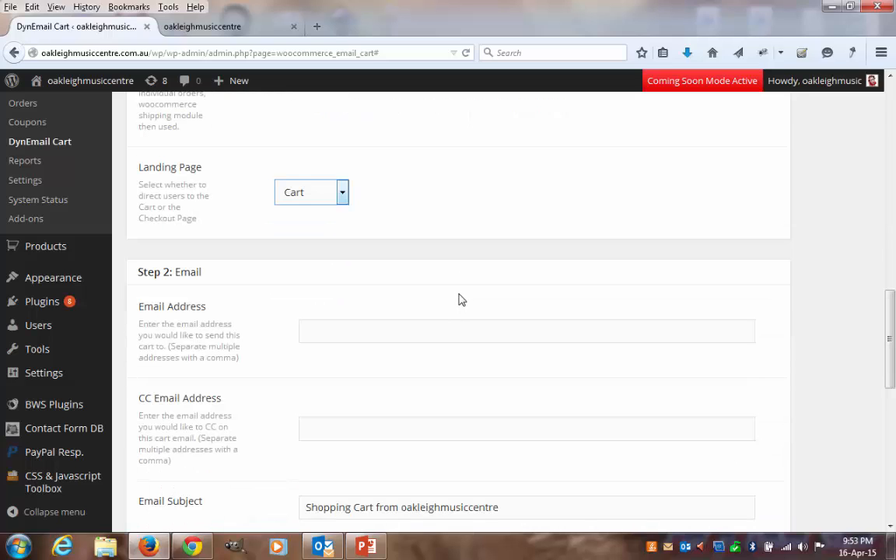
click(351, 328)
key(ctrl+v)
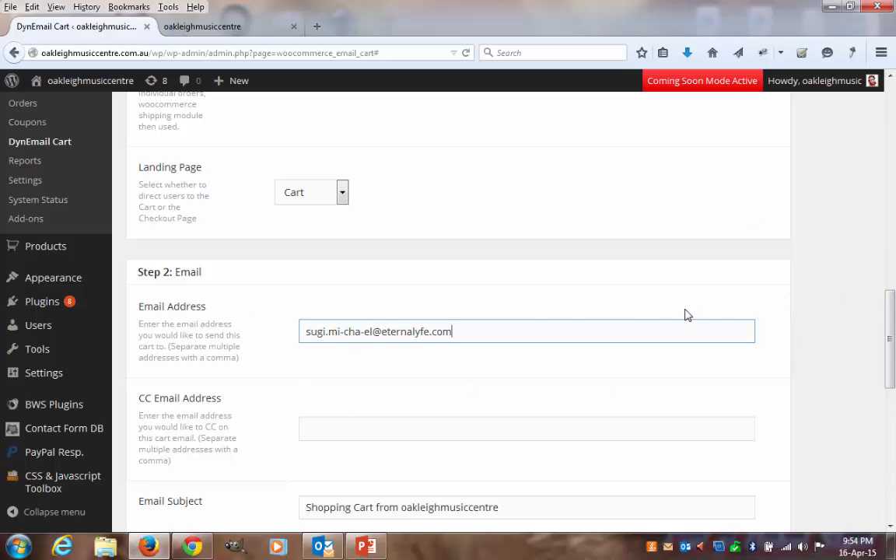
- Add "Test" in front of the email subject so it reads "Test Shopping Cart from oakleighmusiccentre"
scroll(506, 311, down, 2)
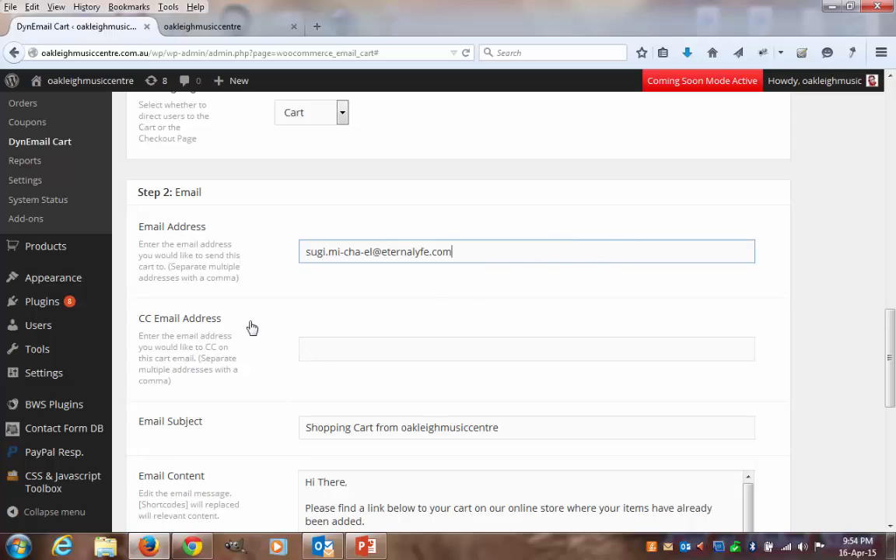
click(587, 339)
scroll(260, 322, down, 2)
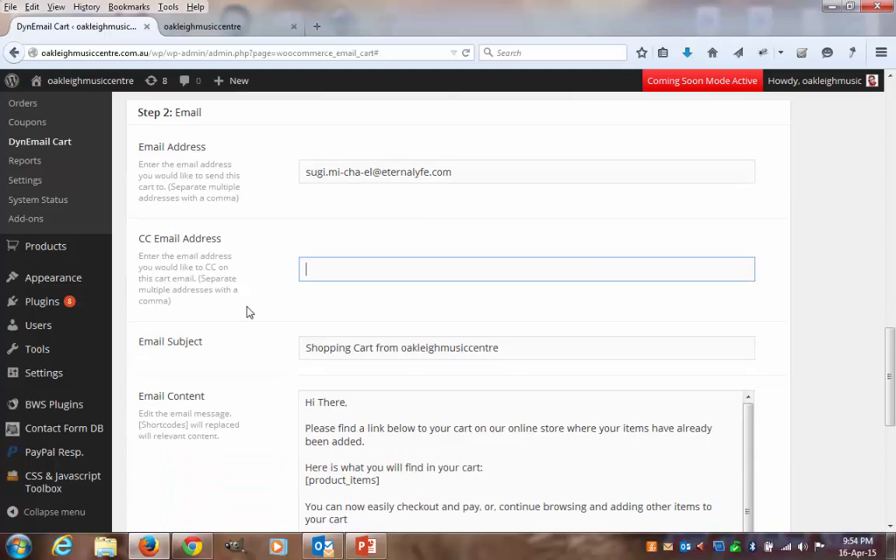
scroll(258, 288, down, 2)
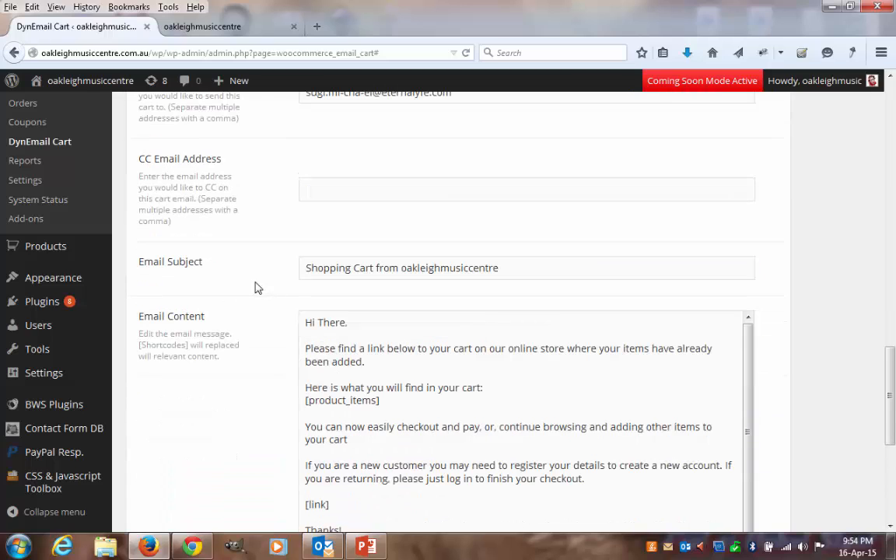
click(511, 267)
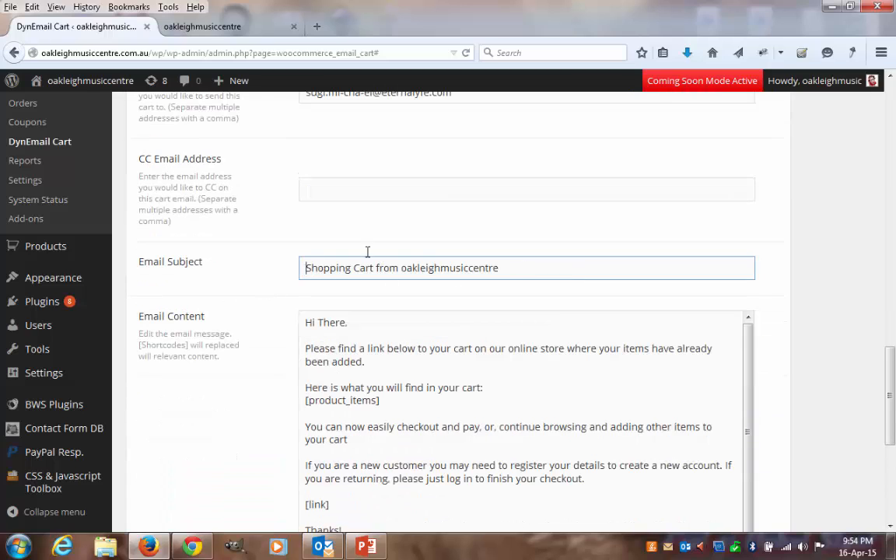
text(Test)
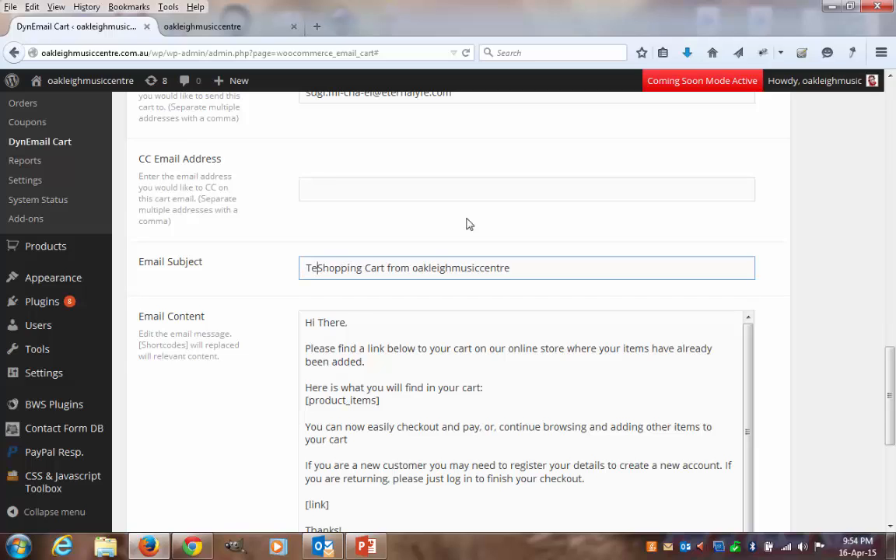
key(Escape)
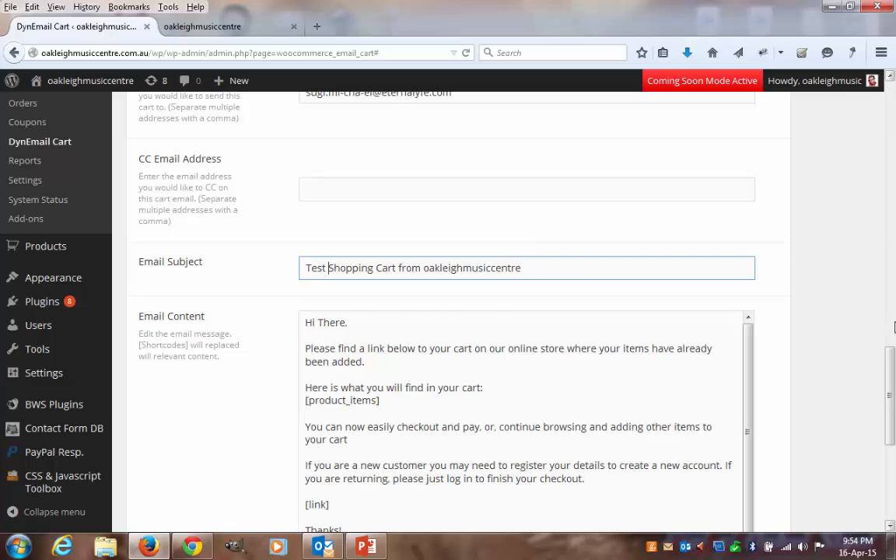
- Examine the email content template, including its greeting and the [product_items] and [link] shortcodes
key(Tab)
drag(370, 288, 305, 249)
click(403, 312)
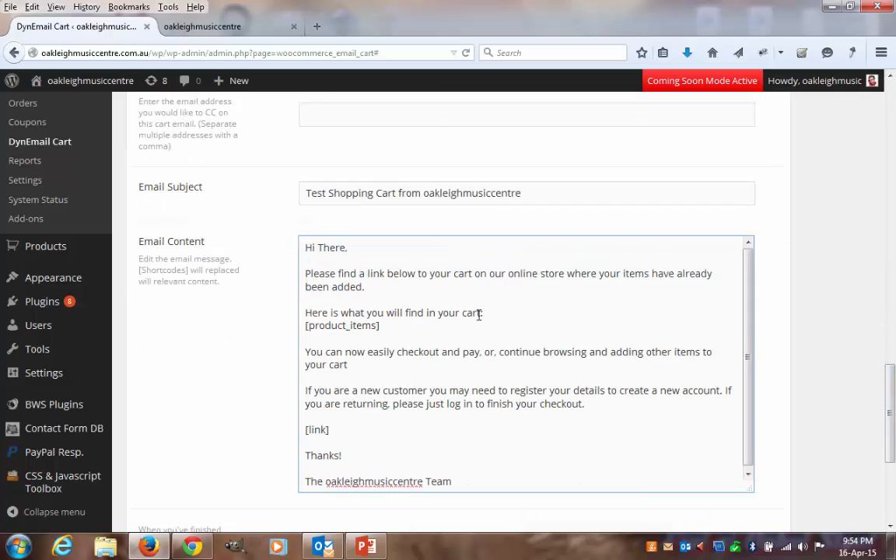
drag(385, 329, 303, 328)
drag(335, 429, 302, 426)
click(391, 404)
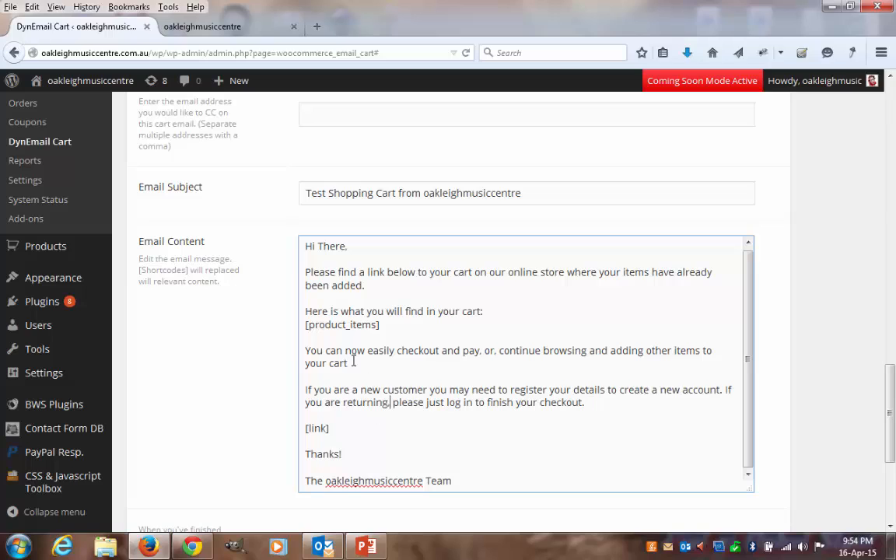
drag(381, 326, 304, 326)
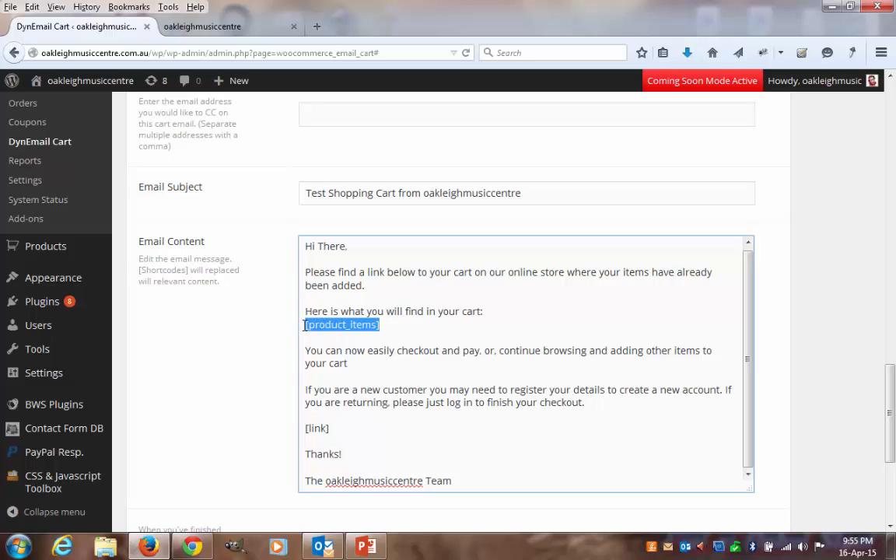
click(360, 370)
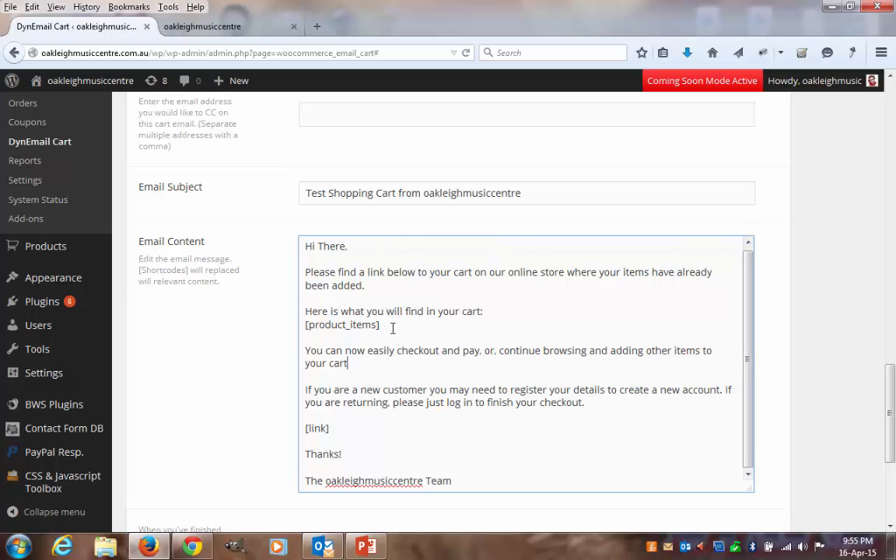
drag(393, 327, 291, 328)
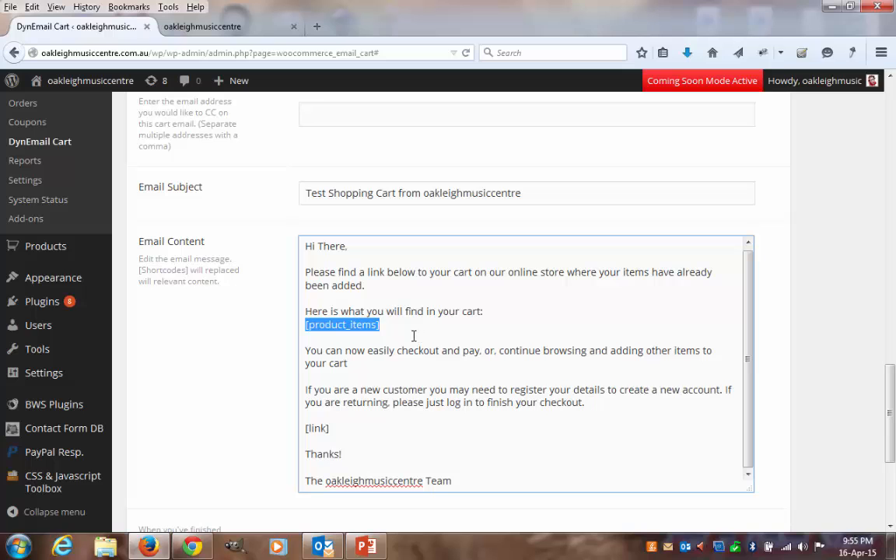
- Compare the items in the cart with the [product_items] placeholder in the email content, and inspect the [link] placeholder again
scroll(683, 225, up, 12)
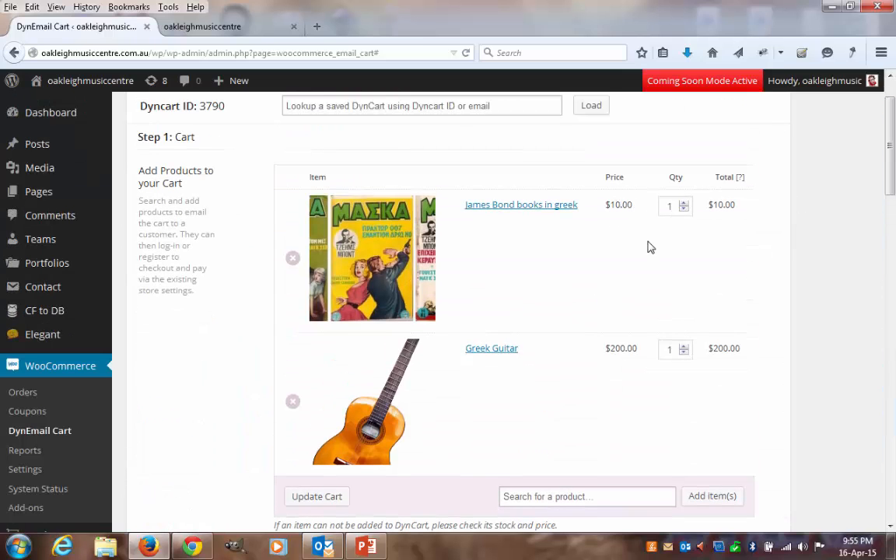
drag(890, 190, 892, 373)
scroll(531, 420, down, 8)
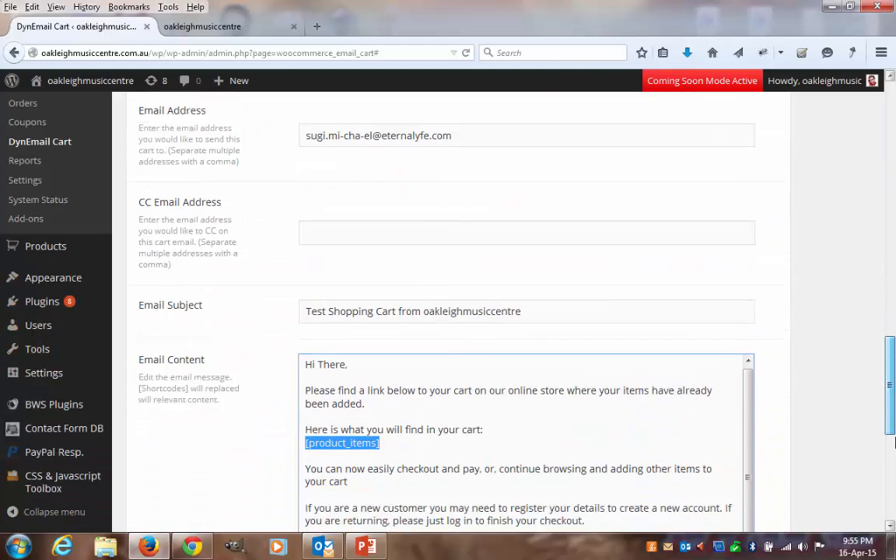
click(379, 403)
drag(381, 387, 280, 390)
click(395, 394)
scroll(644, 389, down, 4)
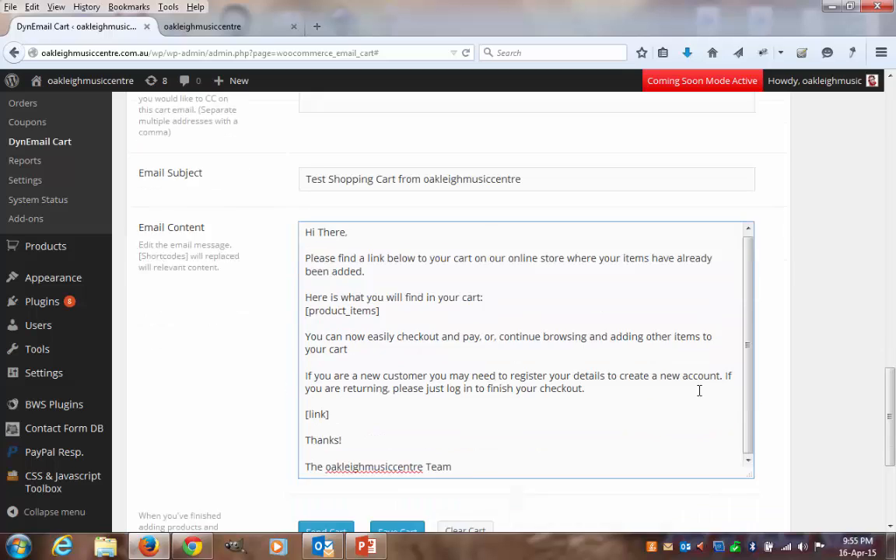
drag(396, 228, 300, 229)
click(392, 246)
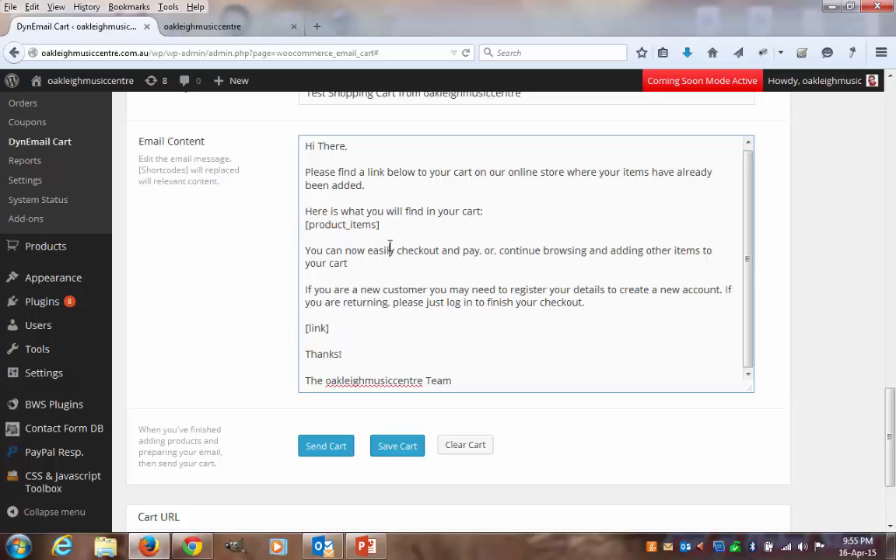
triple_click(300, 226)
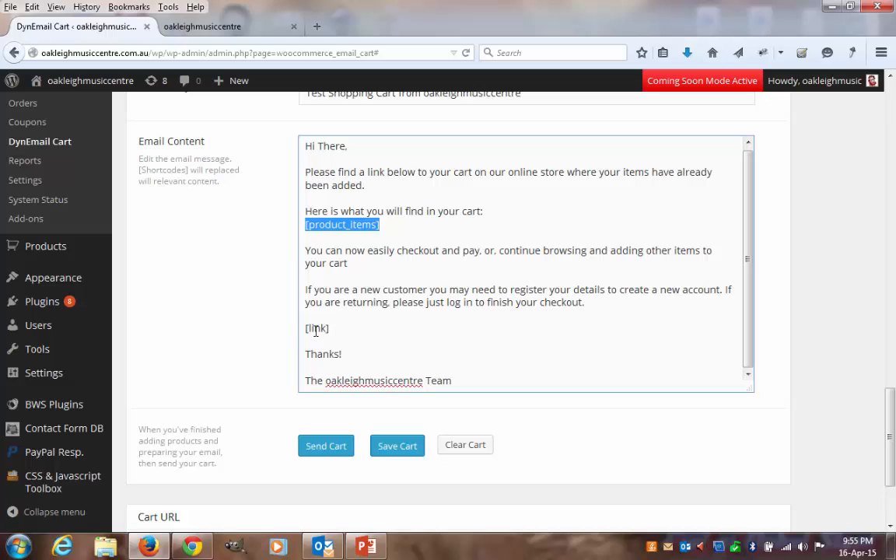
triple_click(380, 330)
click(380, 330)
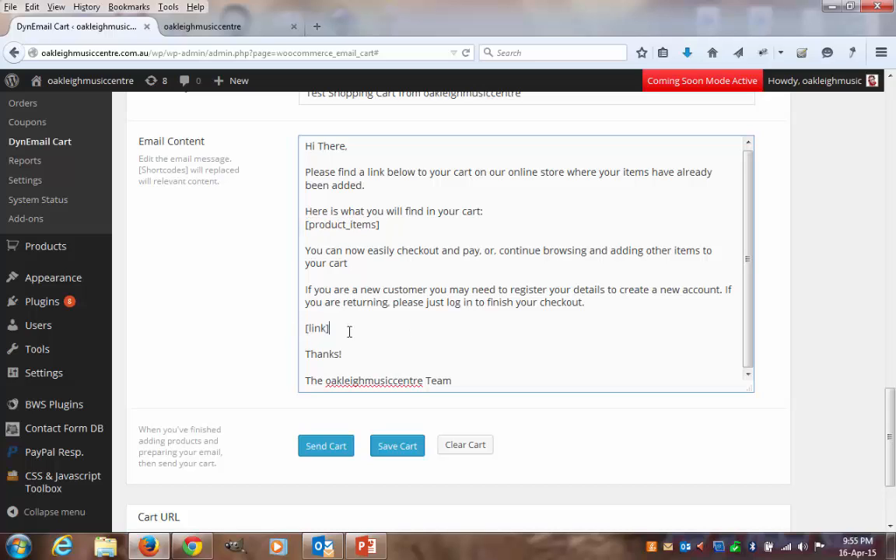
- Examine the [link] placeholder in the email content, the shareable Cart URL, and the cart items it carries
drag(337, 334, 299, 334)
click(390, 335)
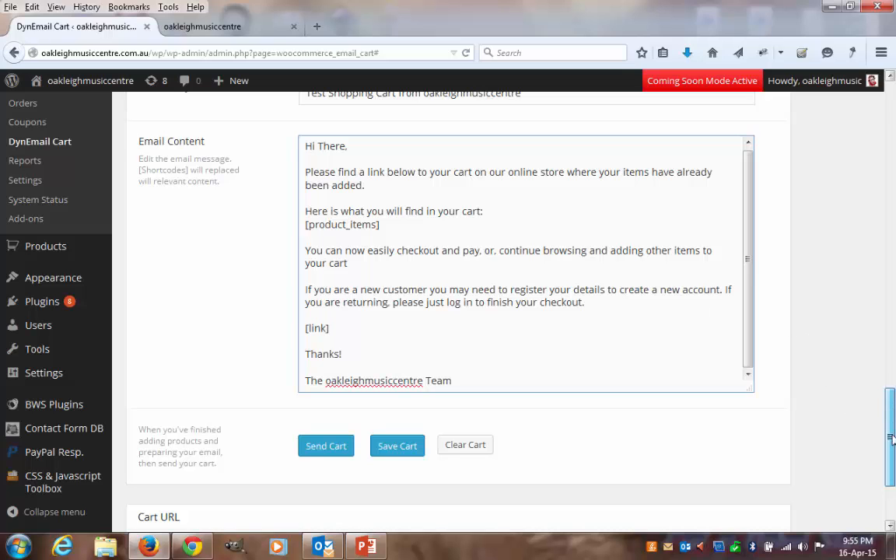
drag(892, 437, 891, 473)
drag(350, 428, 780, 435)
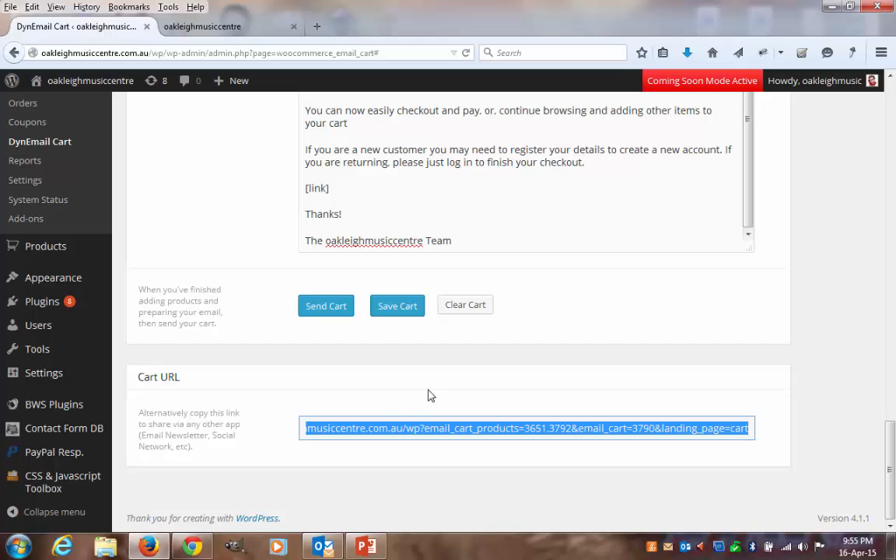
click(326, 408)
drag(892, 470, 892, 175)
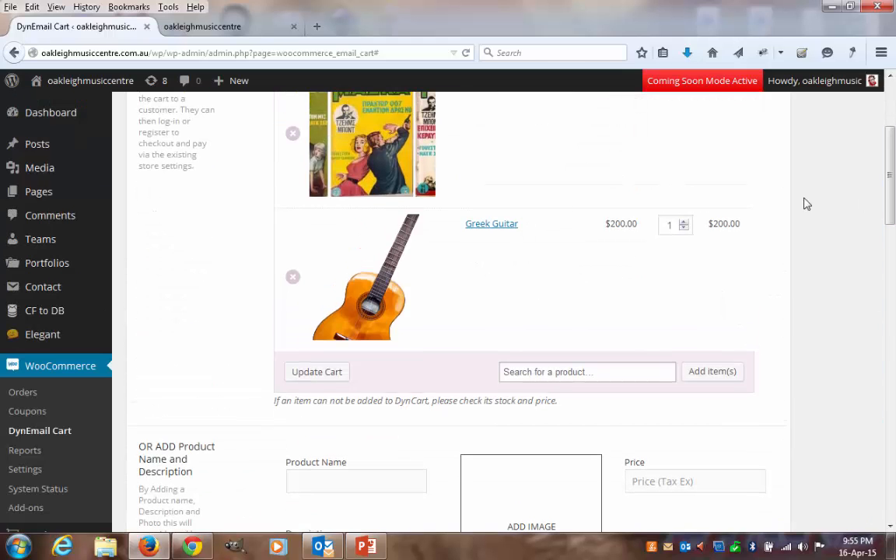
drag(892, 263, 879, 471)
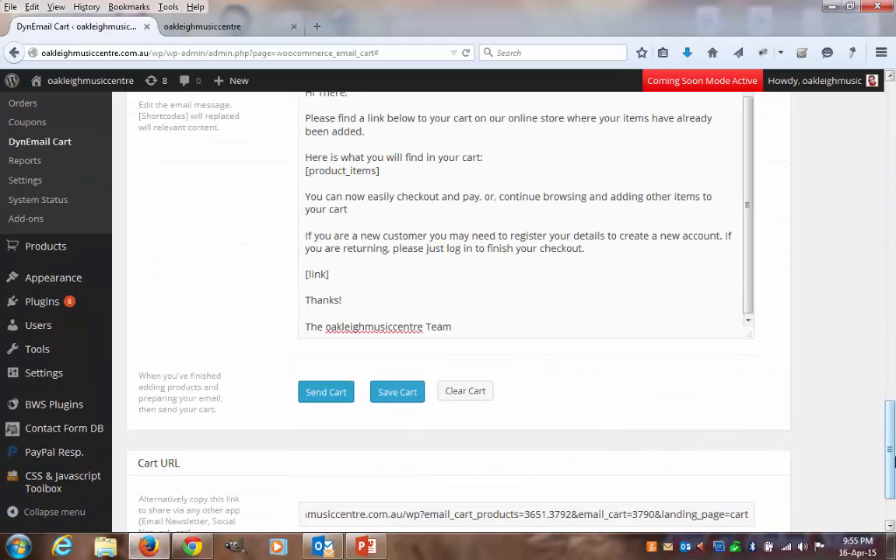
scroll(865, 476, down, 1)
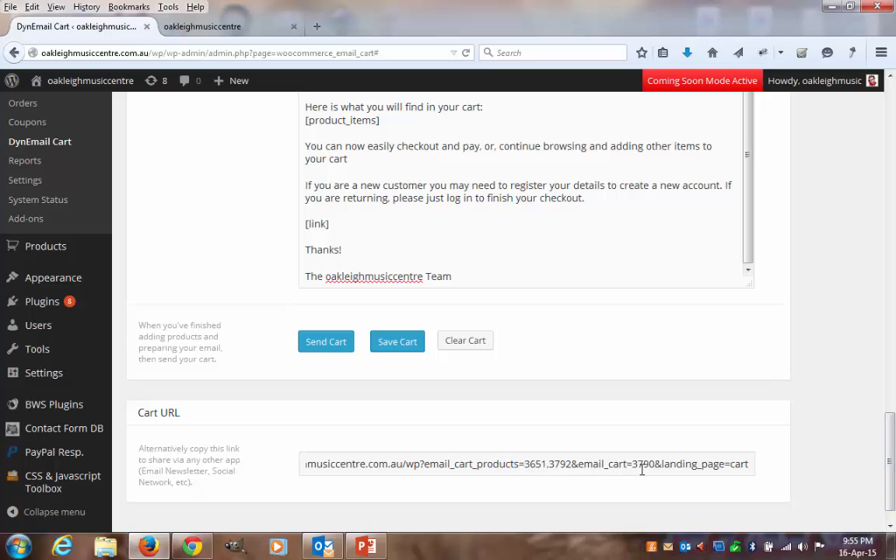
drag(893, 421, 880, 82)
drag(893, 175, 893, 526)
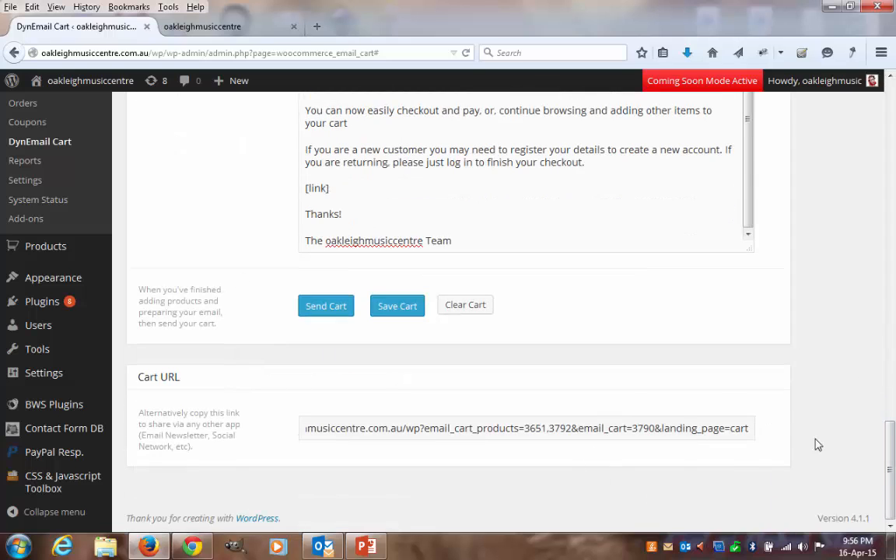
- Set the landing page to Checkout and inspect the landing_page parameter at the end of the Cart URL
scroll(814, 354, up, 10)
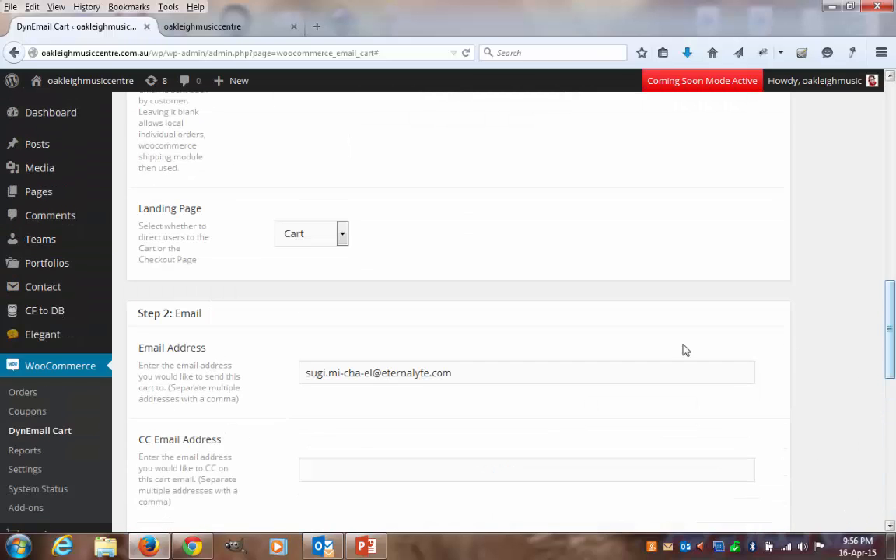
click(342, 234)
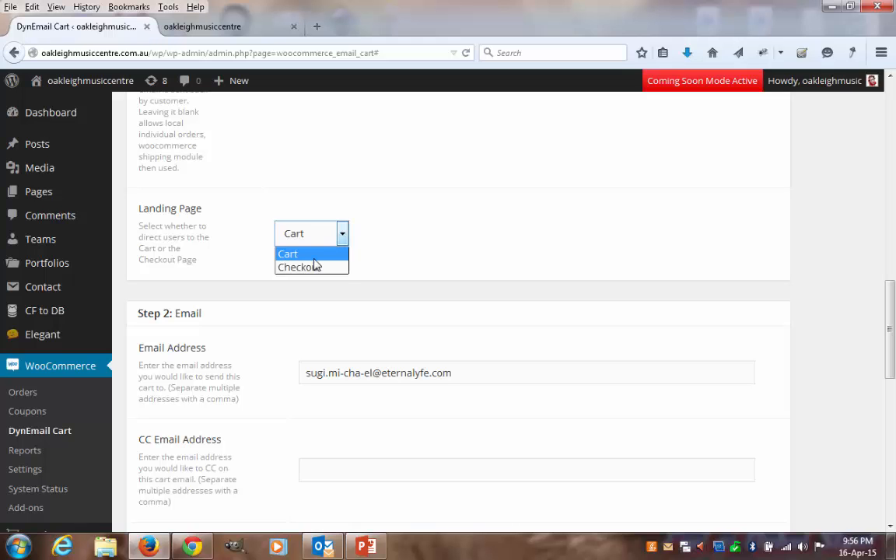
click(315, 268)
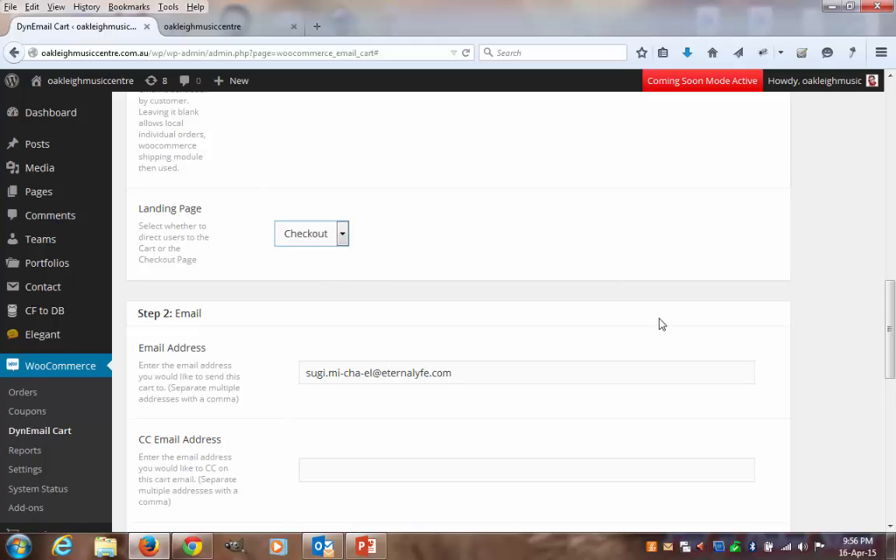
scroll(660, 342, down, 5)
scroll(651, 355, down, 7)
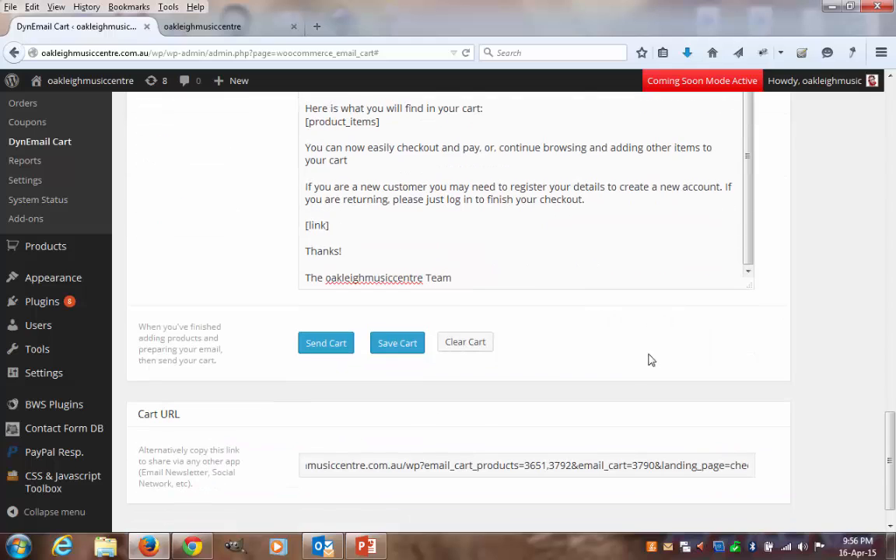
drag(701, 465, 765, 464)
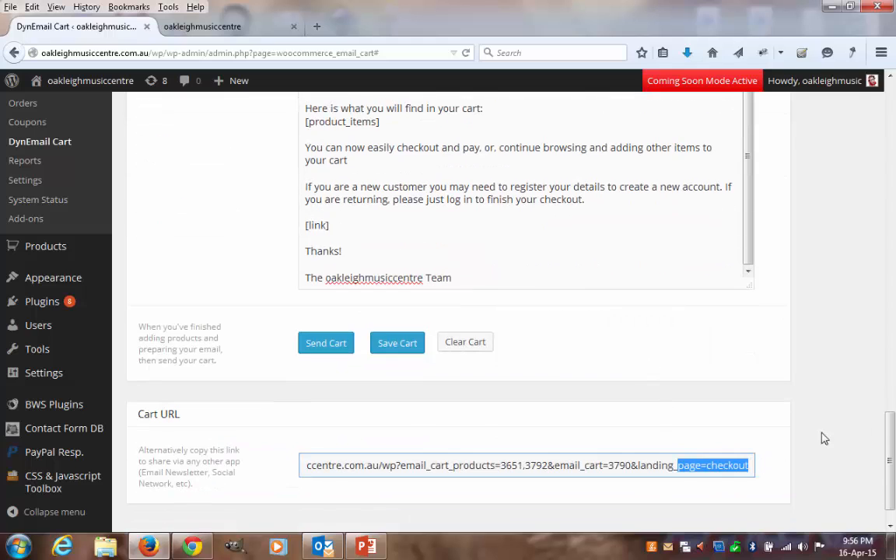
click(845, 424)
- Set the landing page back to Cart
drag(891, 431, 876, 279)
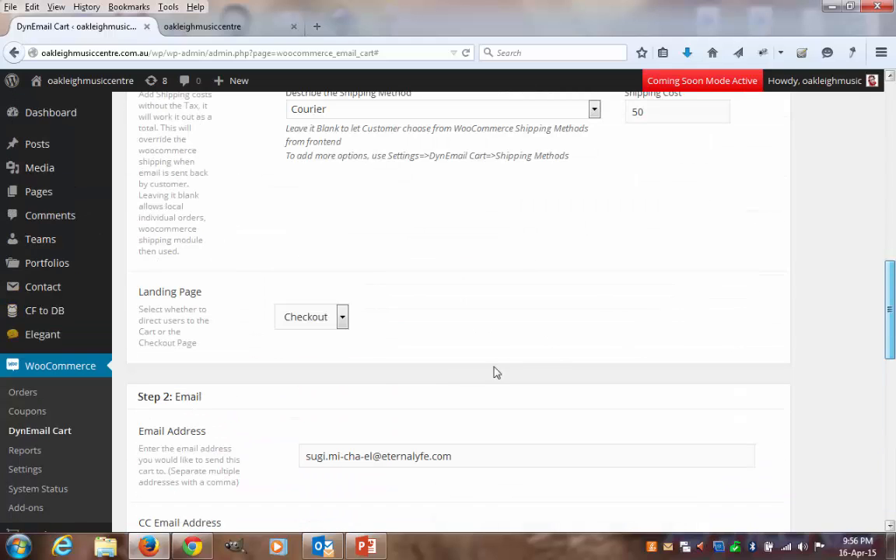
click(333, 323)
click(320, 336)
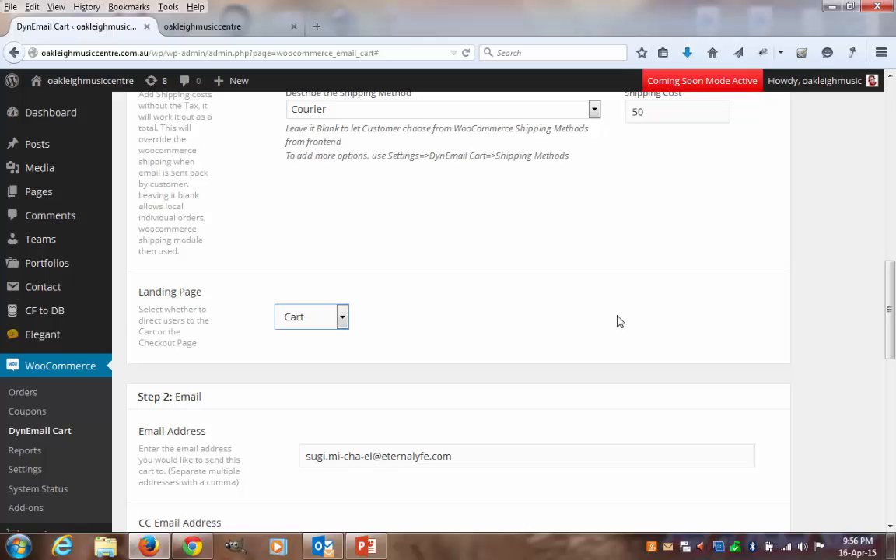
- Check the cart from its Dyncart ID to the Cart URL and send it to the customer
scroll(621, 321, down, 10)
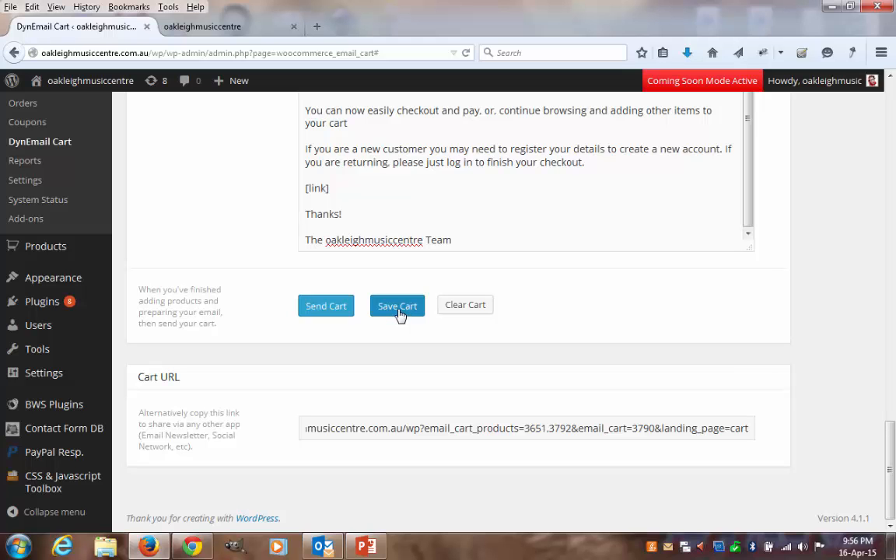
drag(893, 451, 877, 102)
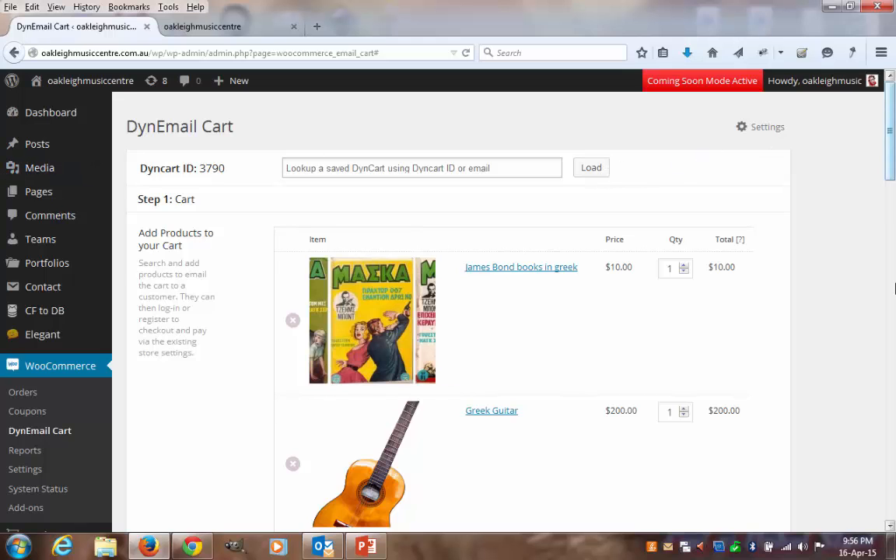
scroll(895, 268, down, 10)
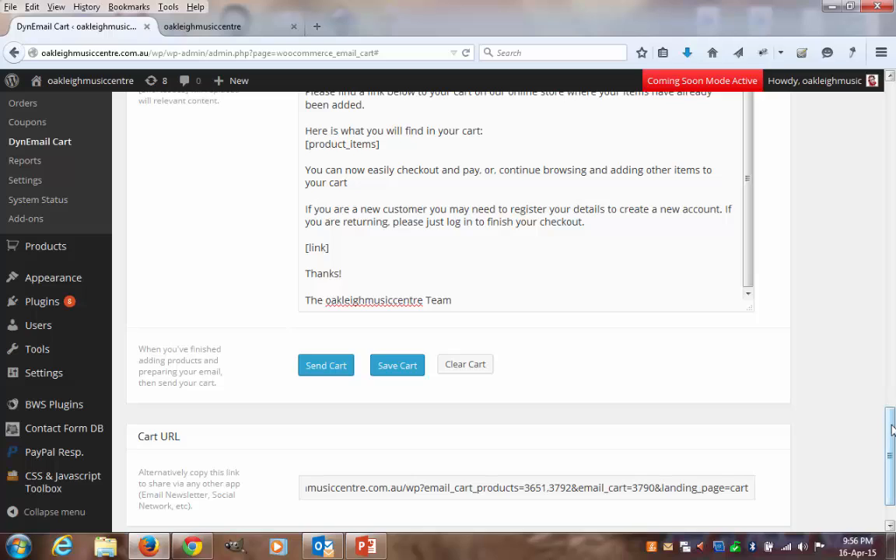
scroll(894, 429, down, 1)
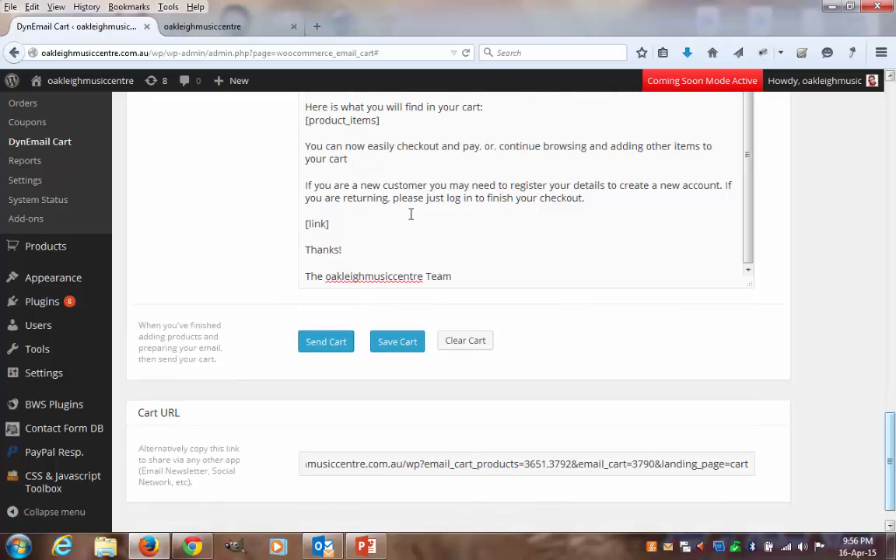
click(333, 350)
click(333, 350)
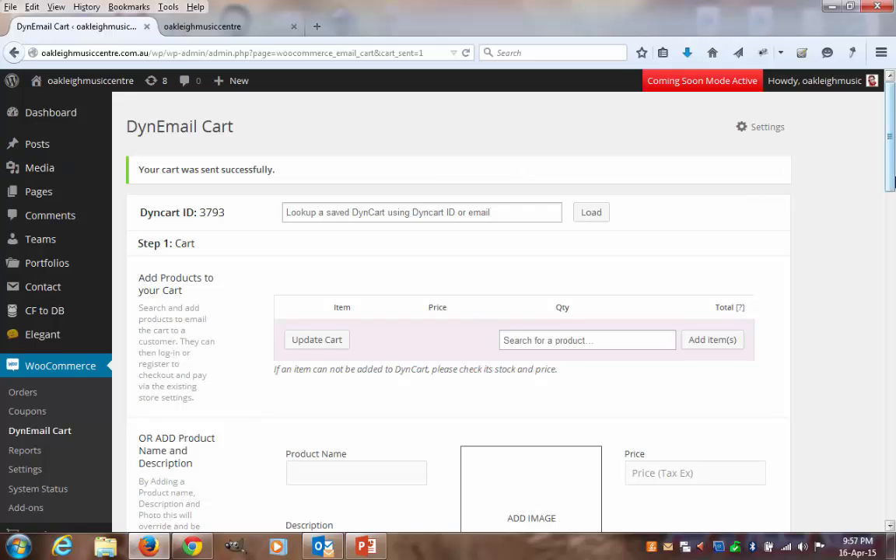
- Review the DynEmail Cart form after sending, from the Dyncart ID and item table to the Cart URL field
drag(892, 182, 870, 160)
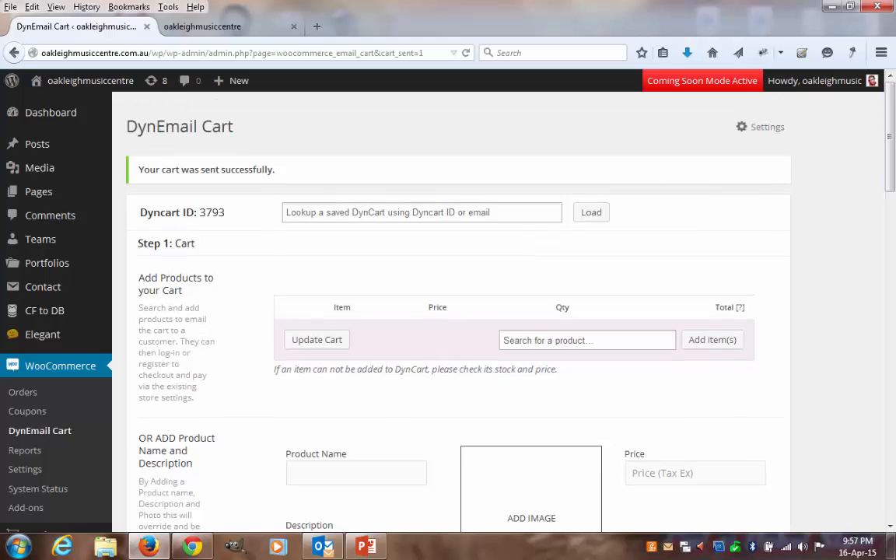
scroll(895, 335, down, 3)
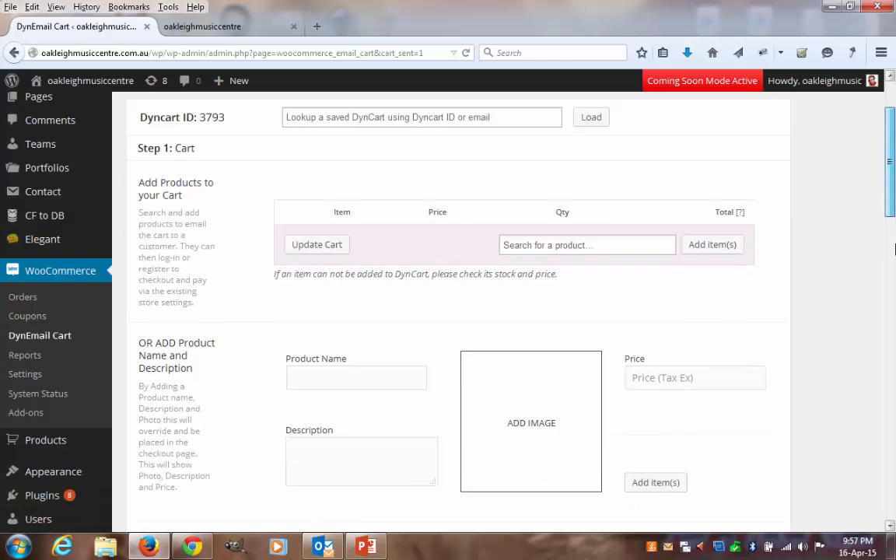
scroll(886, 141, up, 4)
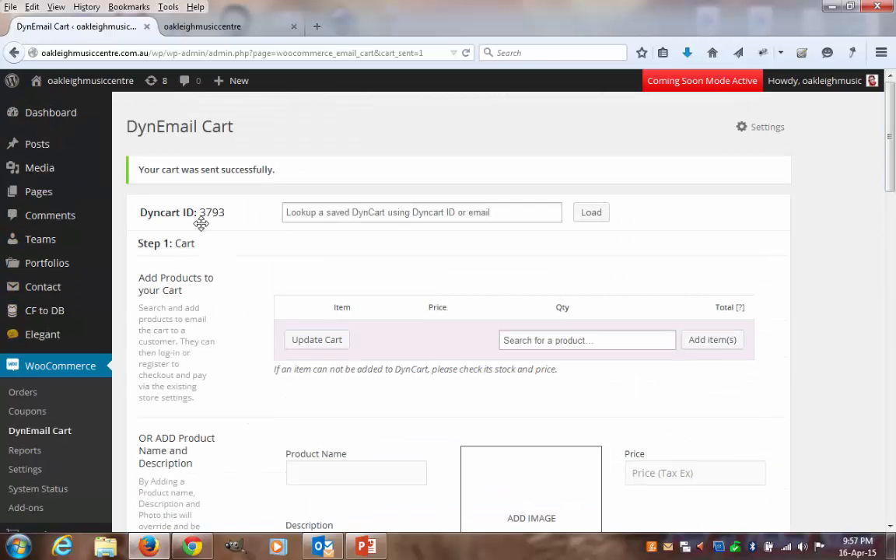
drag(894, 175, 894, 494)
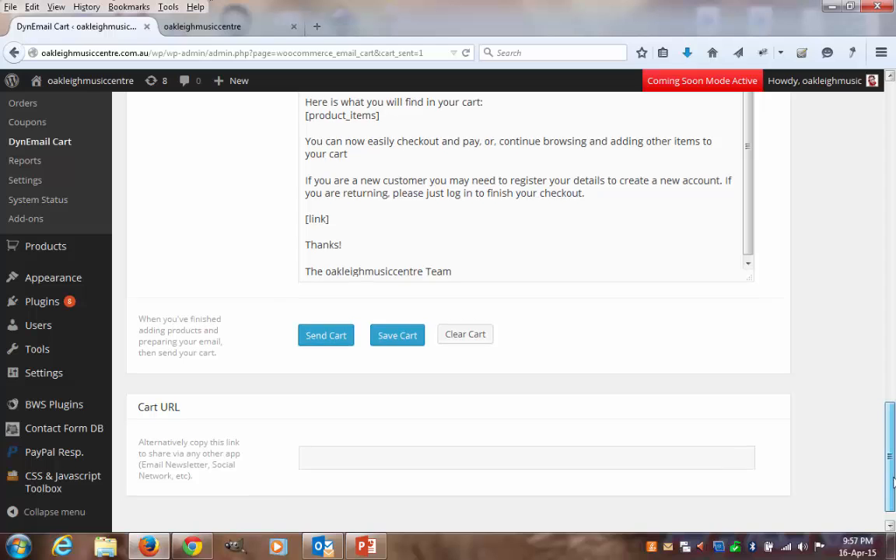
scroll(892, 472, down, 1)
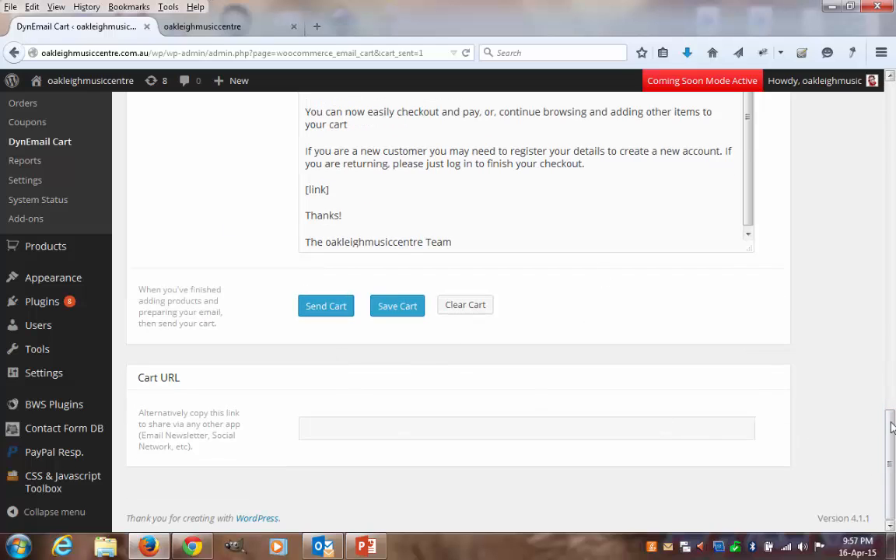
drag(893, 459, 884, 150)
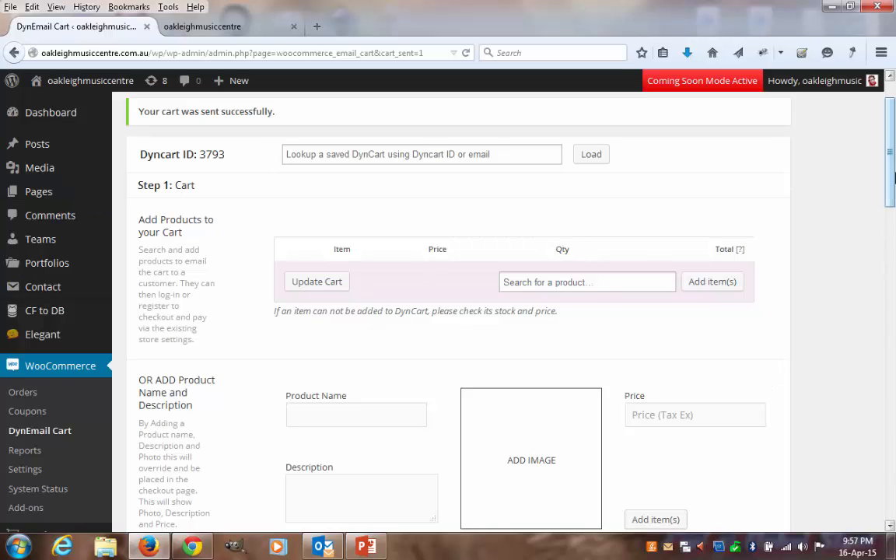
drag(891, 156, 890, 138)
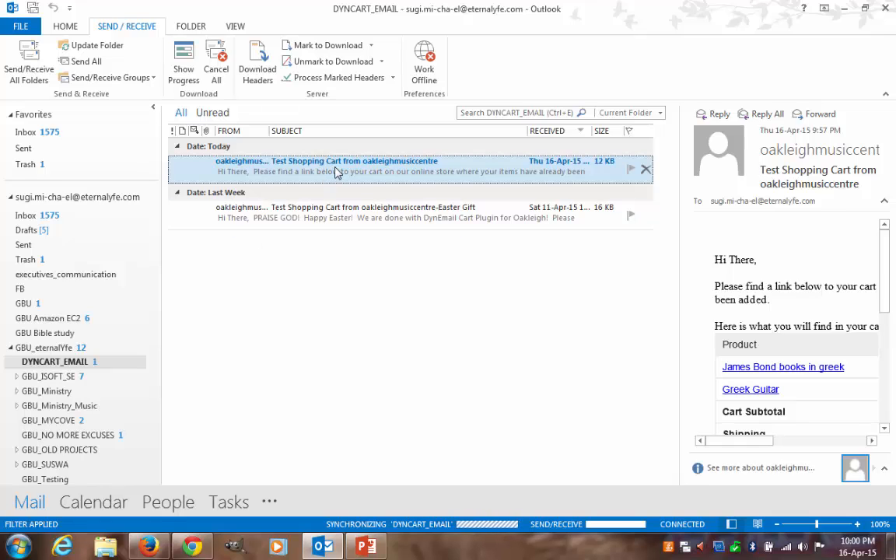
- In Outlook's DYNCART_EMAIL folder, open "Test Shopping Cart from oakleighmusiccentre" and review its product table, Courier shipping and cart link
double_click(336, 171)
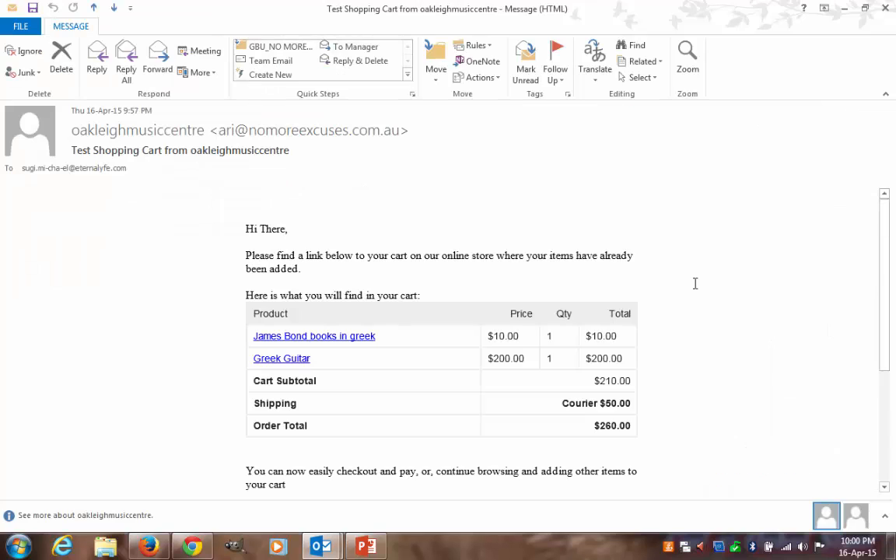
scroll(696, 283, down, 2)
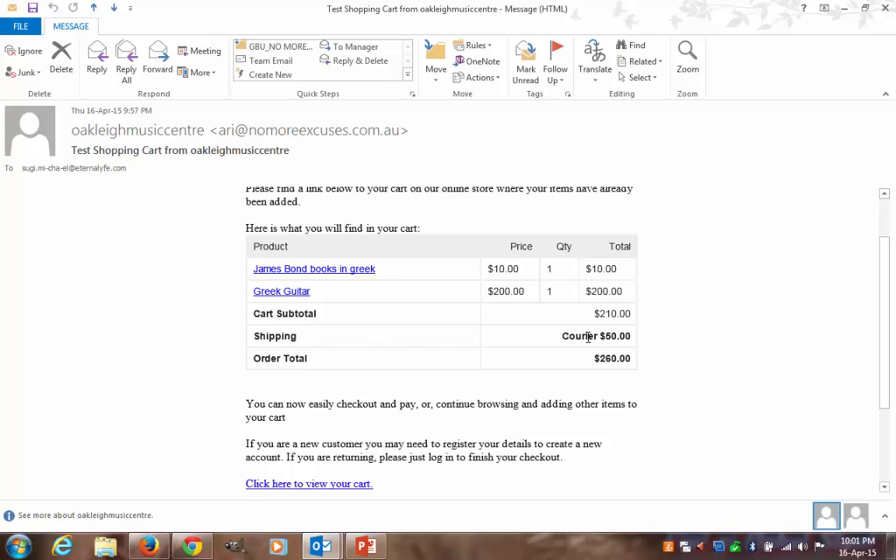
scroll(717, 321, down, 2)
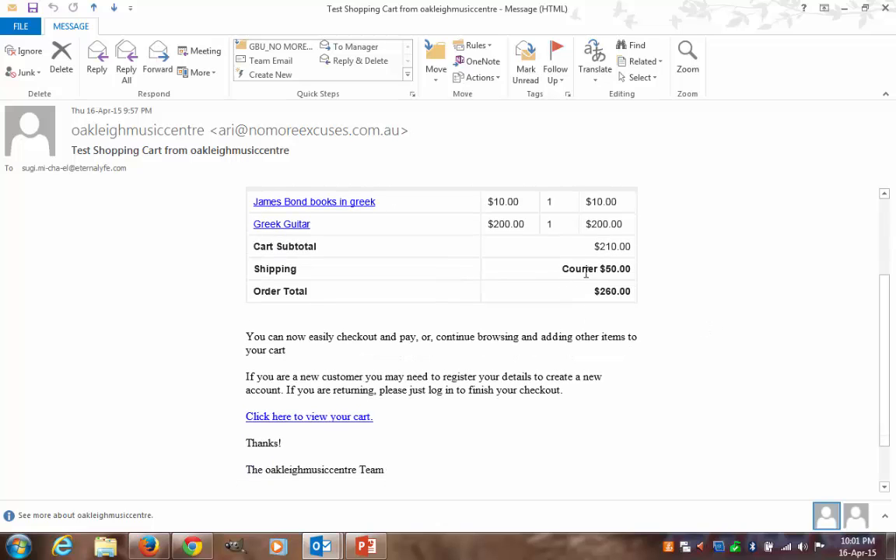
drag(565, 272, 598, 271)
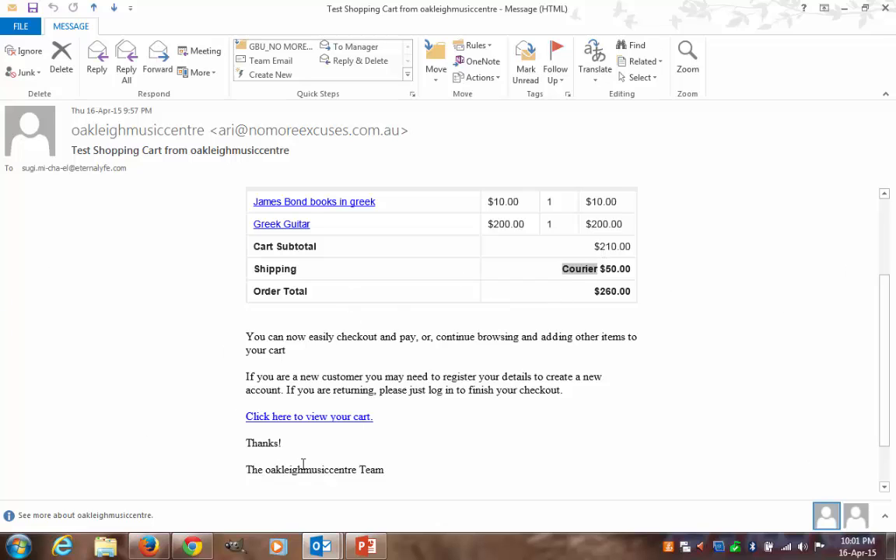
- Follow the email's link to view the cart in Chrome and review the listed products, quantities and cart totals
click(335, 421)
scroll(827, 287, down, 1)
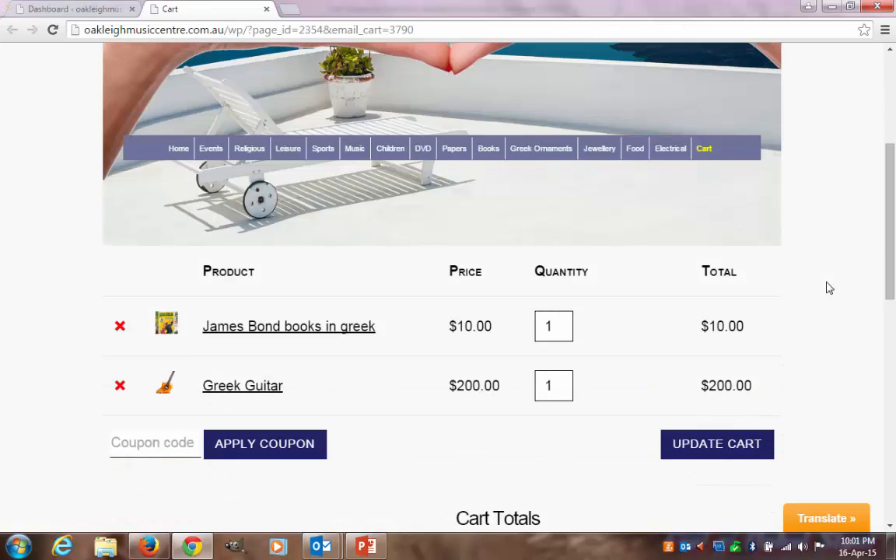
scroll(828, 288, down, 3)
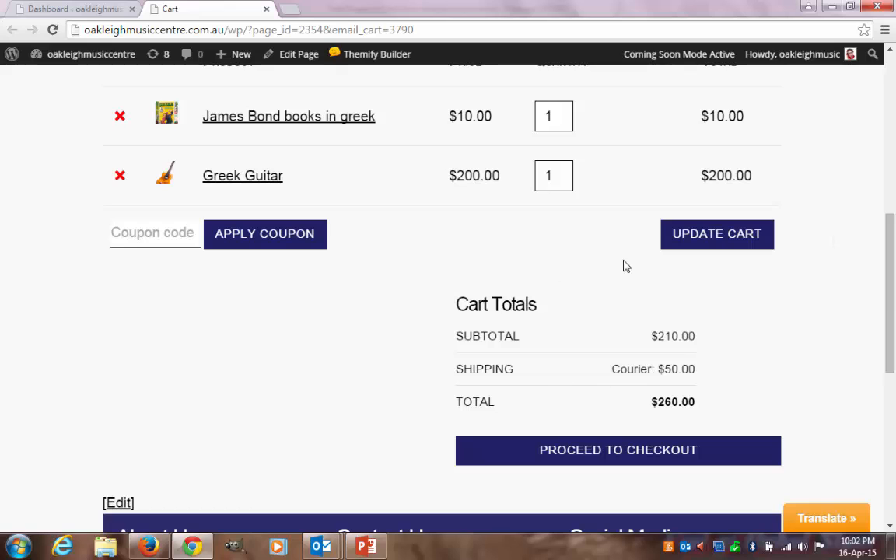
scroll(778, 355, up, 1)
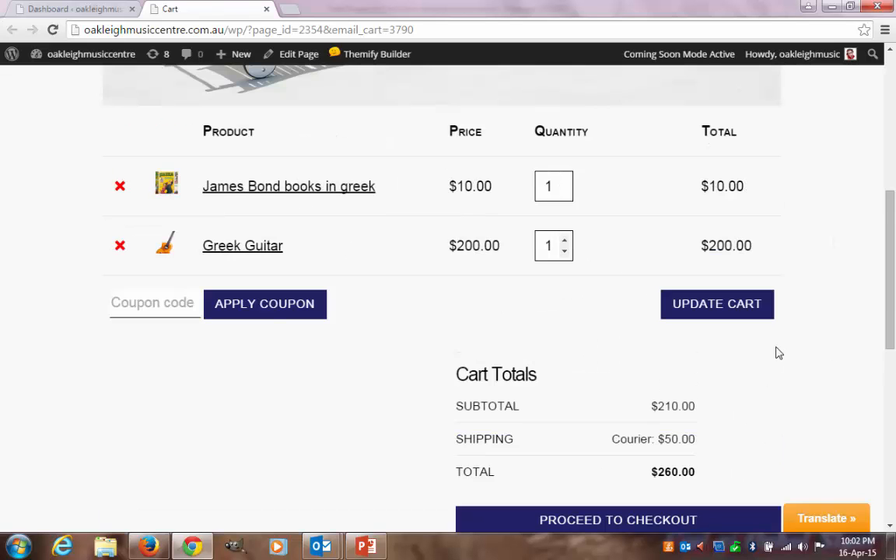
scroll(739, 424, down, 1)
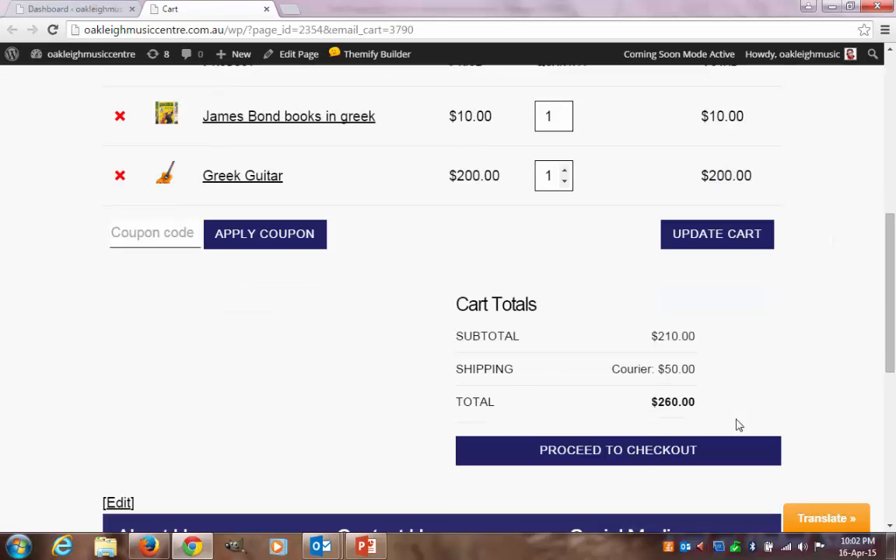
- Proceed from the cart to checkout and review the billing fields, shipping address fields and order summary
click(618, 463)
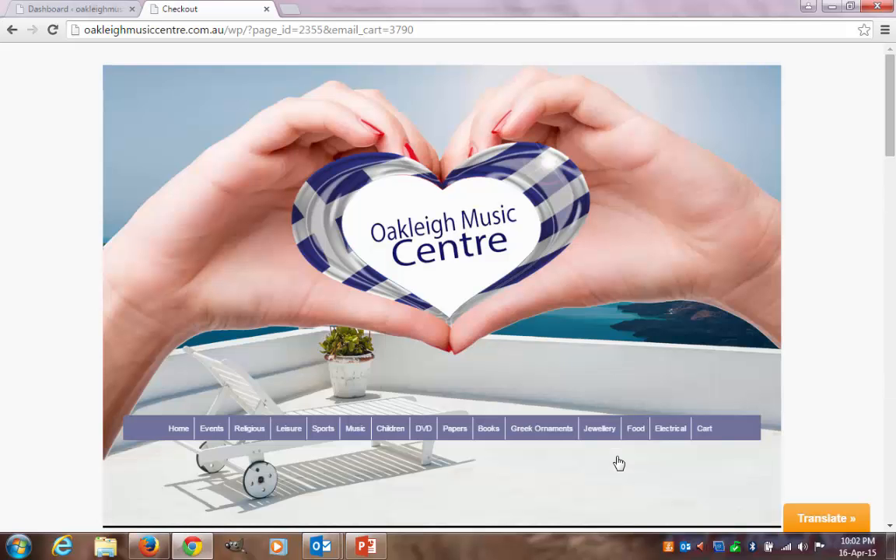
scroll(773, 361, down, 5)
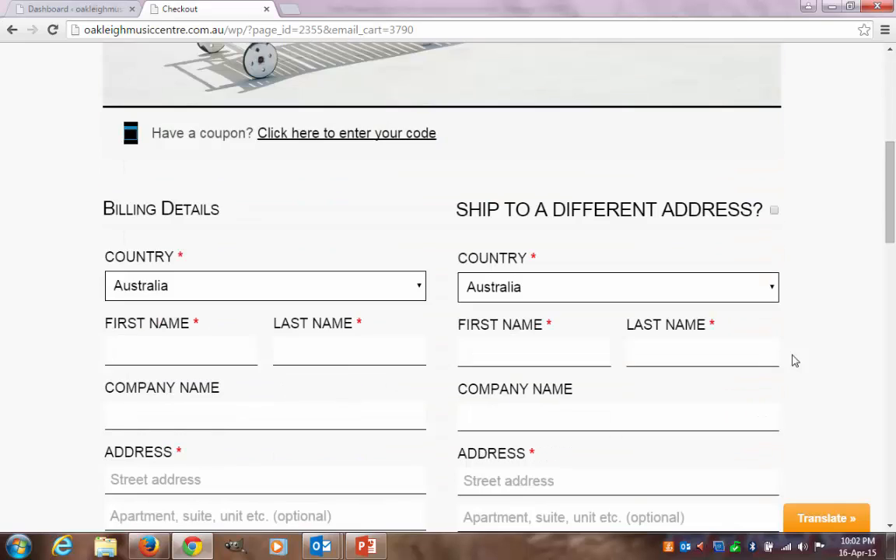
scroll(810, 355, down, 2)
scroll(809, 356, down, 4)
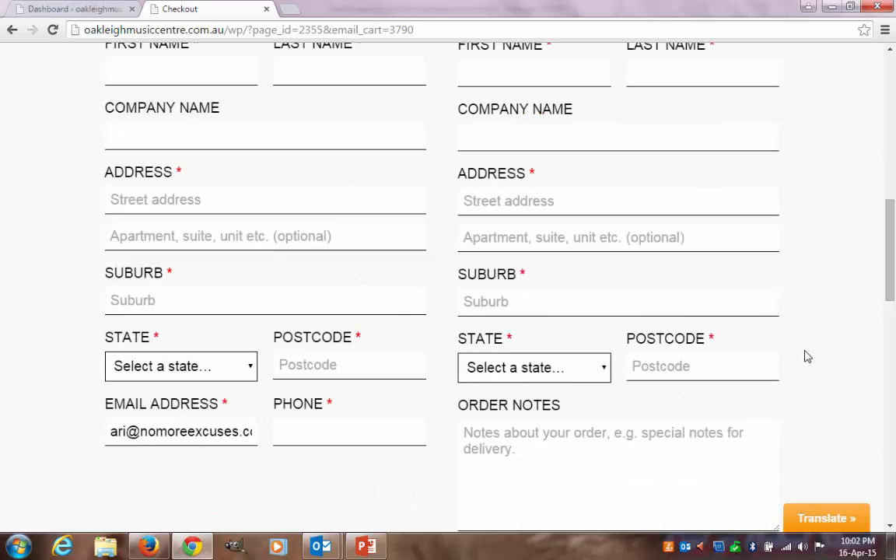
scroll(803, 358, down, 6)
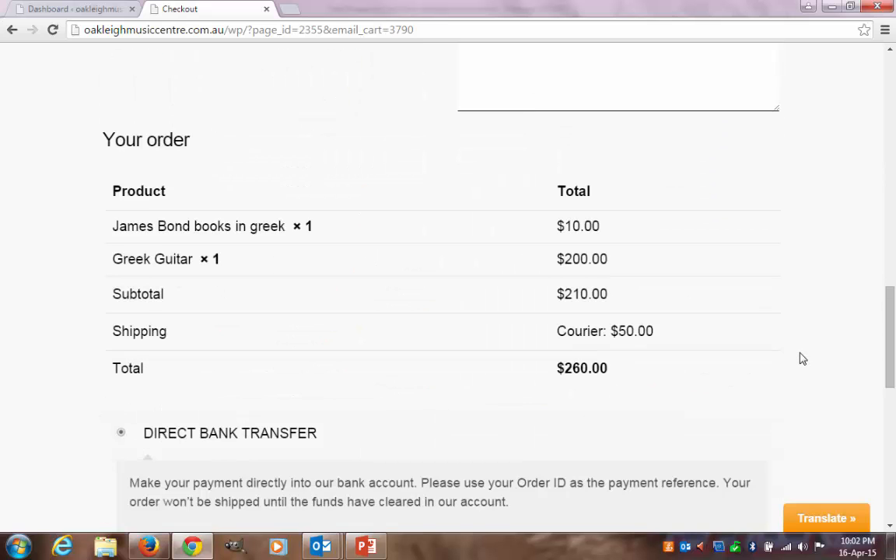
scroll(740, 333, up, 2)
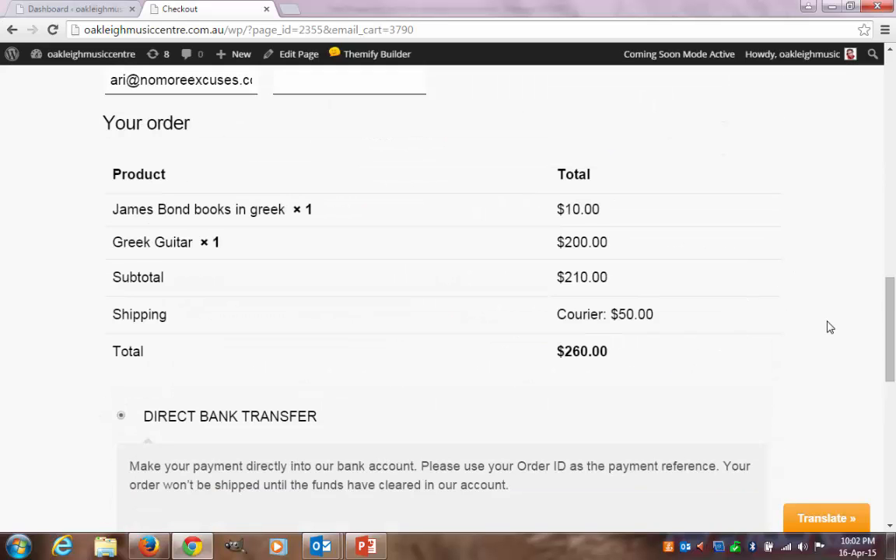
- Try the alternative payment methods below the order summary, starting with Cheque Payment
scroll(827, 330, down, 3)
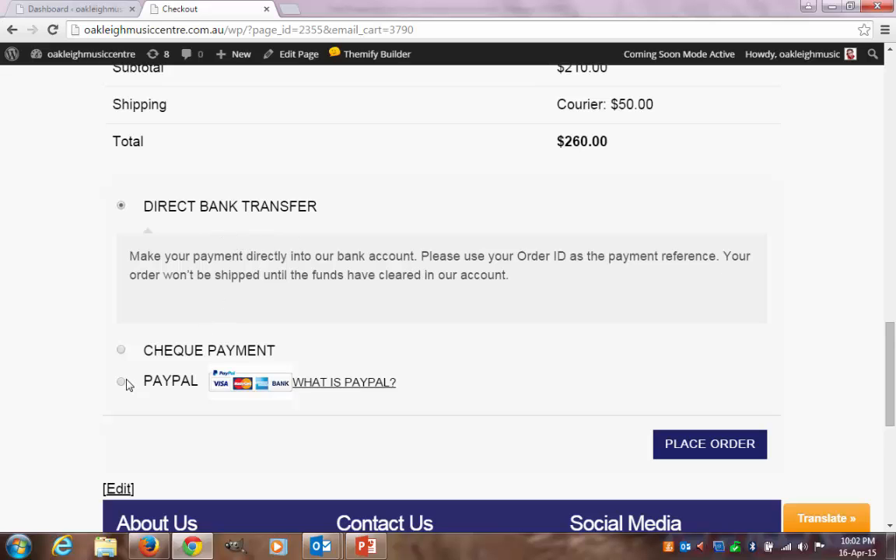
click(121, 353)
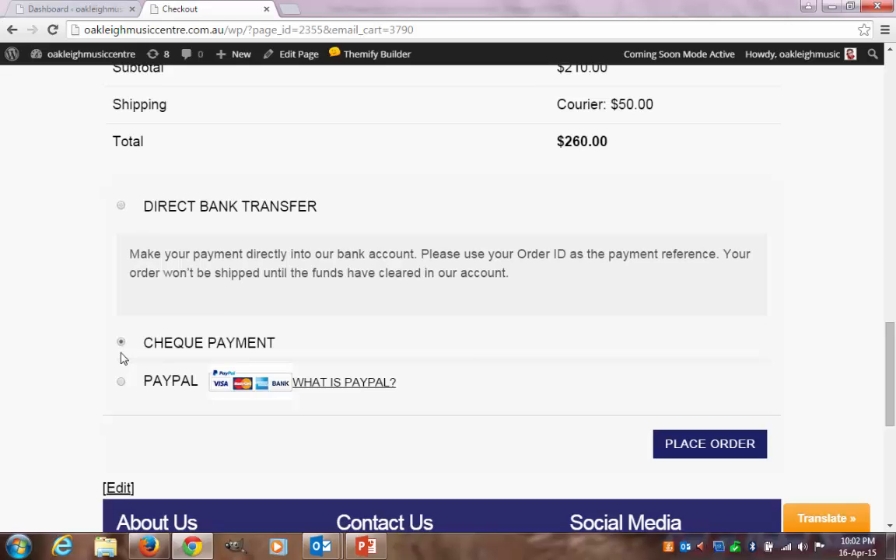
click(122, 366)
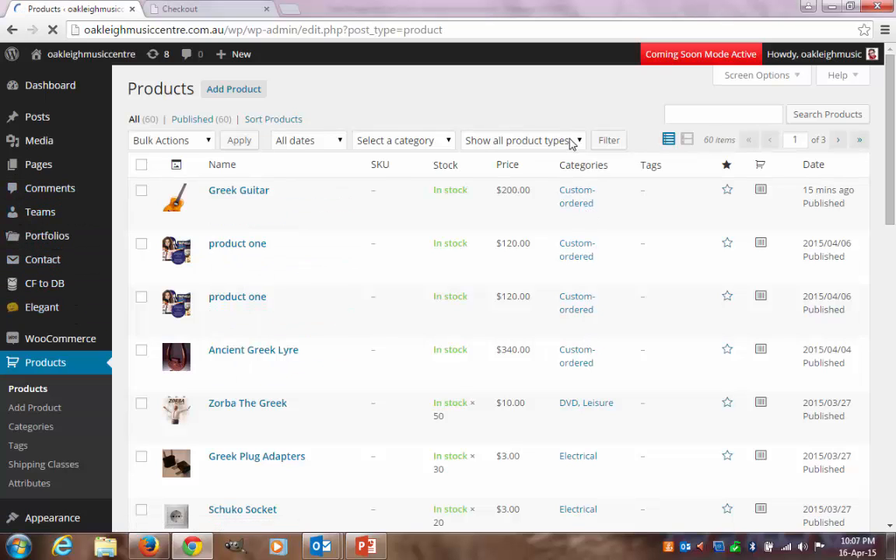
- Filter the WordPress admin product list by the Custom-ordered category
click(436, 143)
click(394, 197)
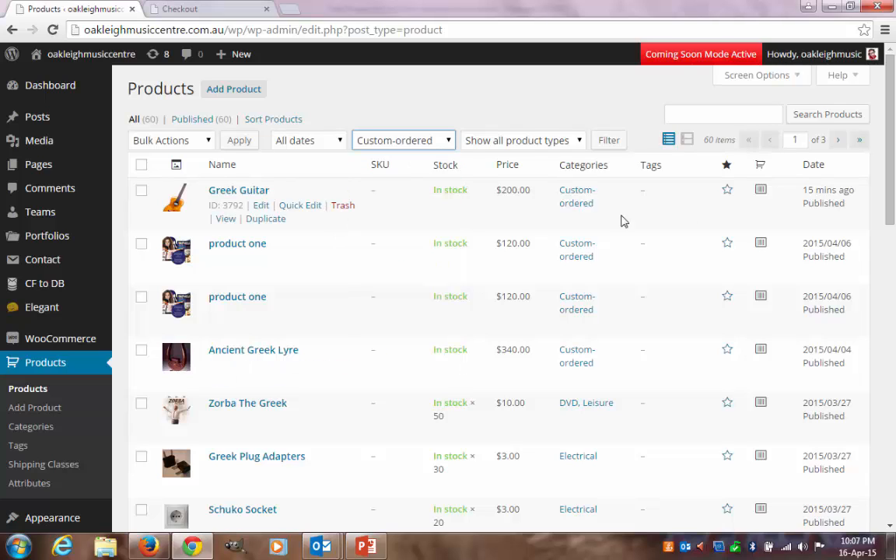
click(611, 141)
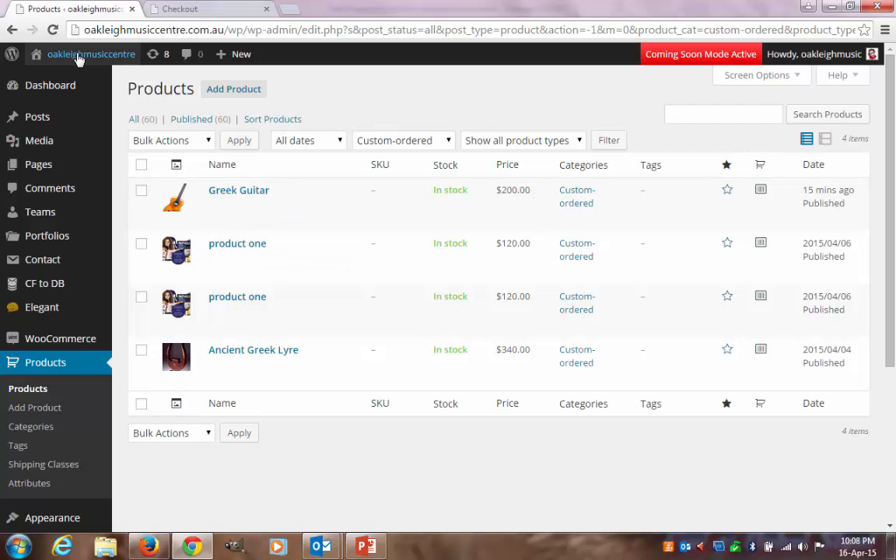
- Open the site's front page in a new browser tab and find the Monthly Specials From Oakleigh Music Centre section
mouse_move(79, 60)
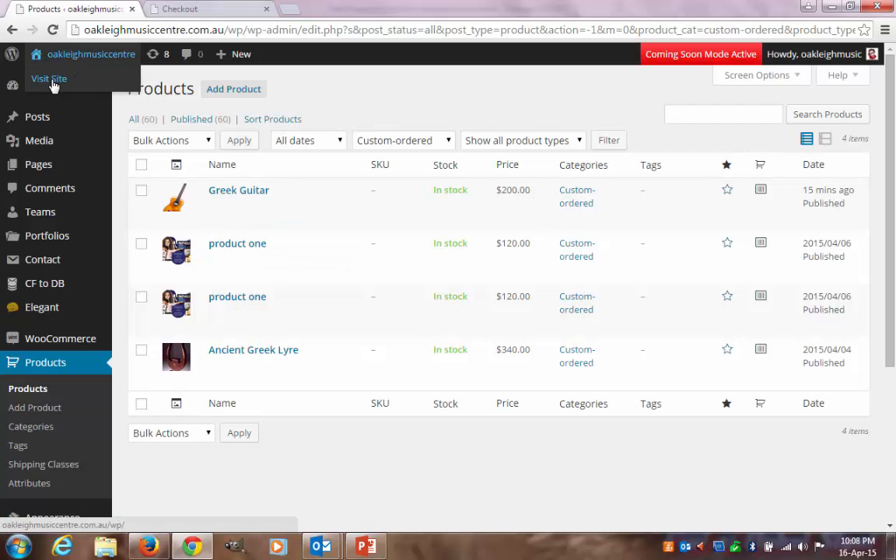
right_click(53, 83)
click(95, 91)
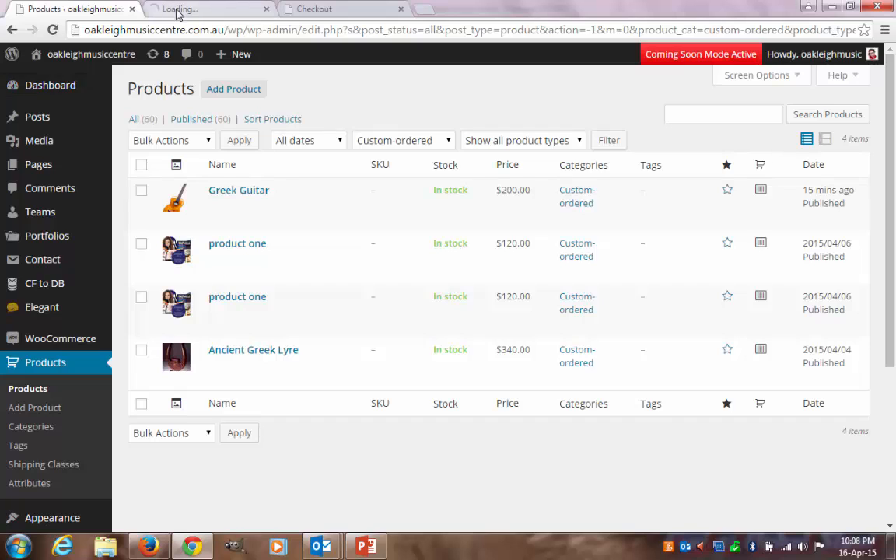
click(195, 9)
scroll(885, 257, down, 12)
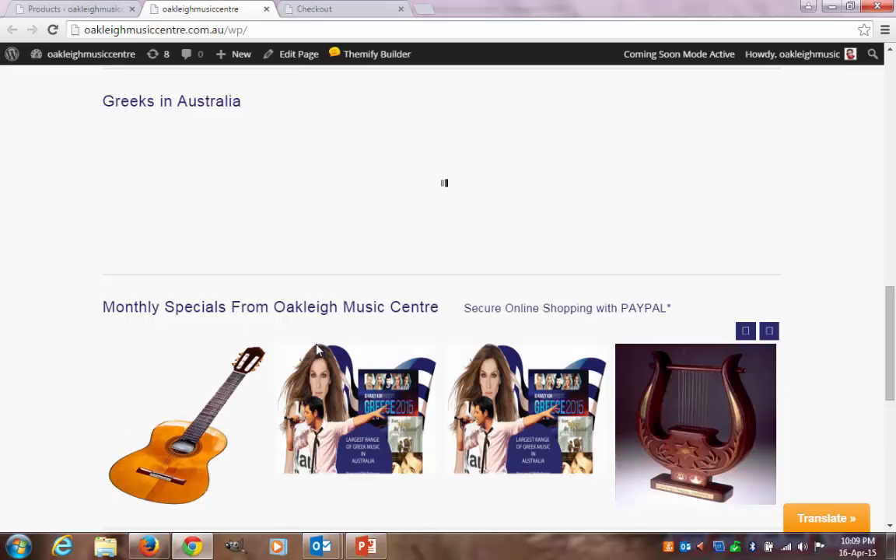
scroll(290, 360, down, 1)
- Open the Greek Guitar from Monthly Specials and review its description, related products, price and category
mouse_move(172, 389)
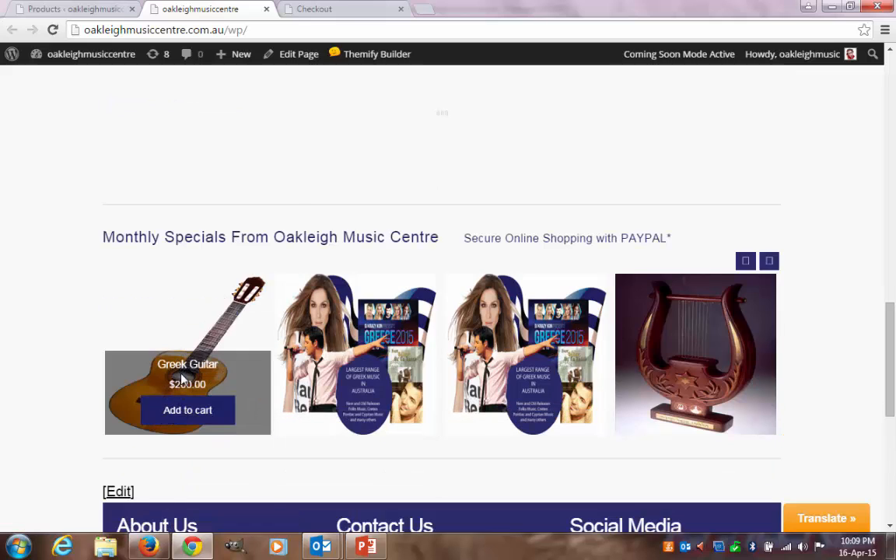
click(184, 411)
scroll(273, 409, down, 3)
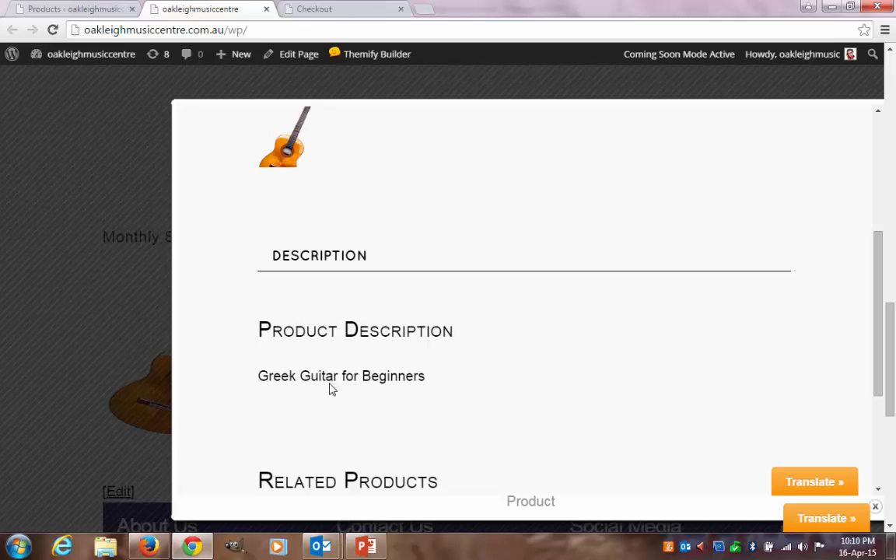
scroll(880, 381, down, 3)
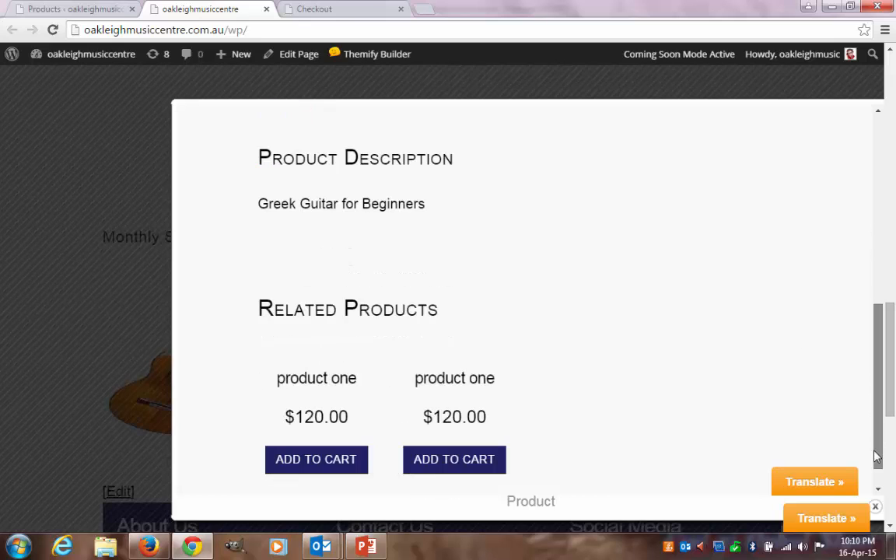
drag(878, 457, 869, 186)
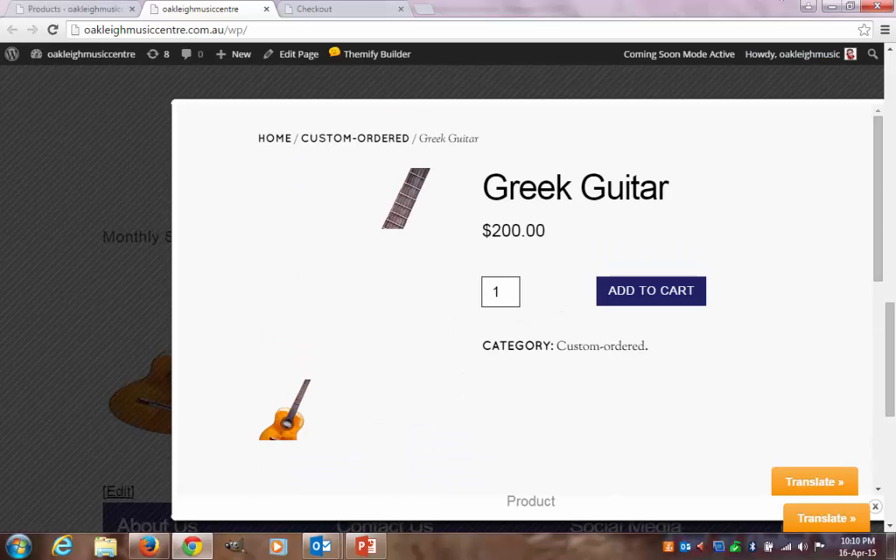
- Switch to the "Dyncart email plugin for wordpress.pptx" presentation in PowerPoint and start its slide show from the title slide
click(401, 466)
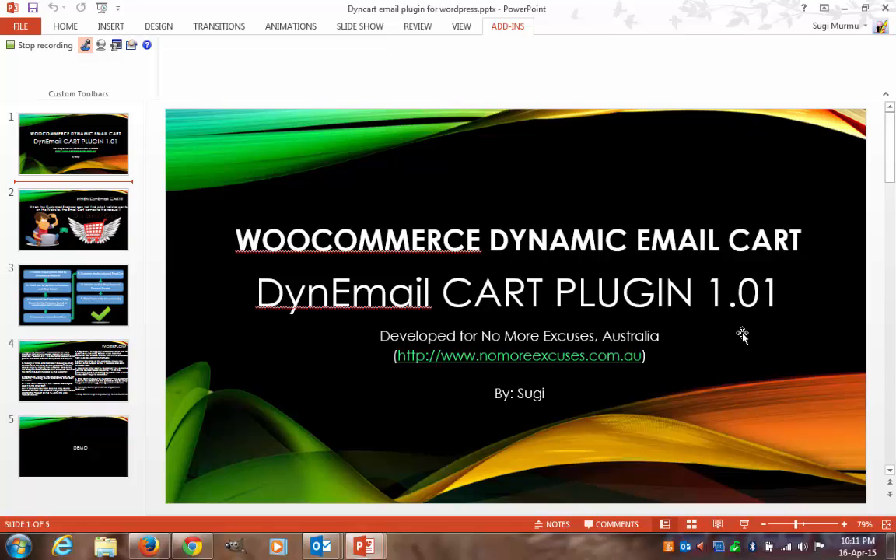
key(F5)
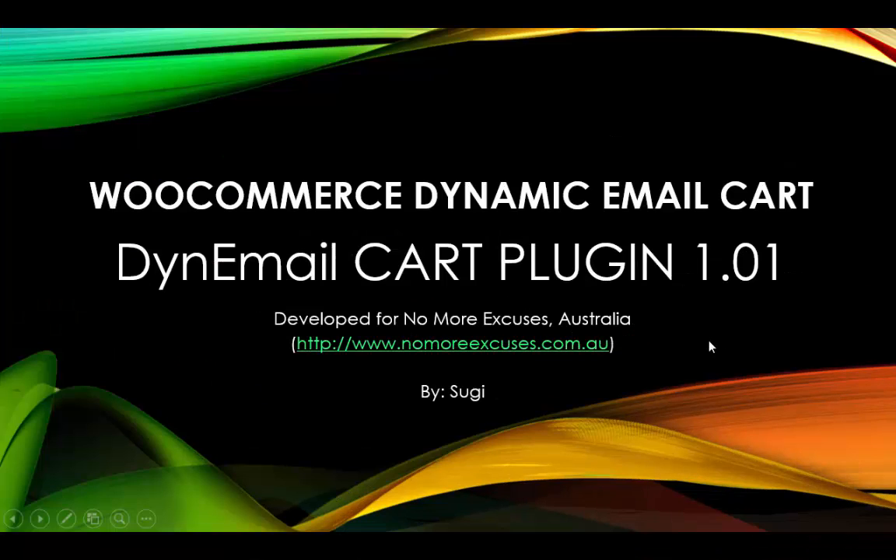